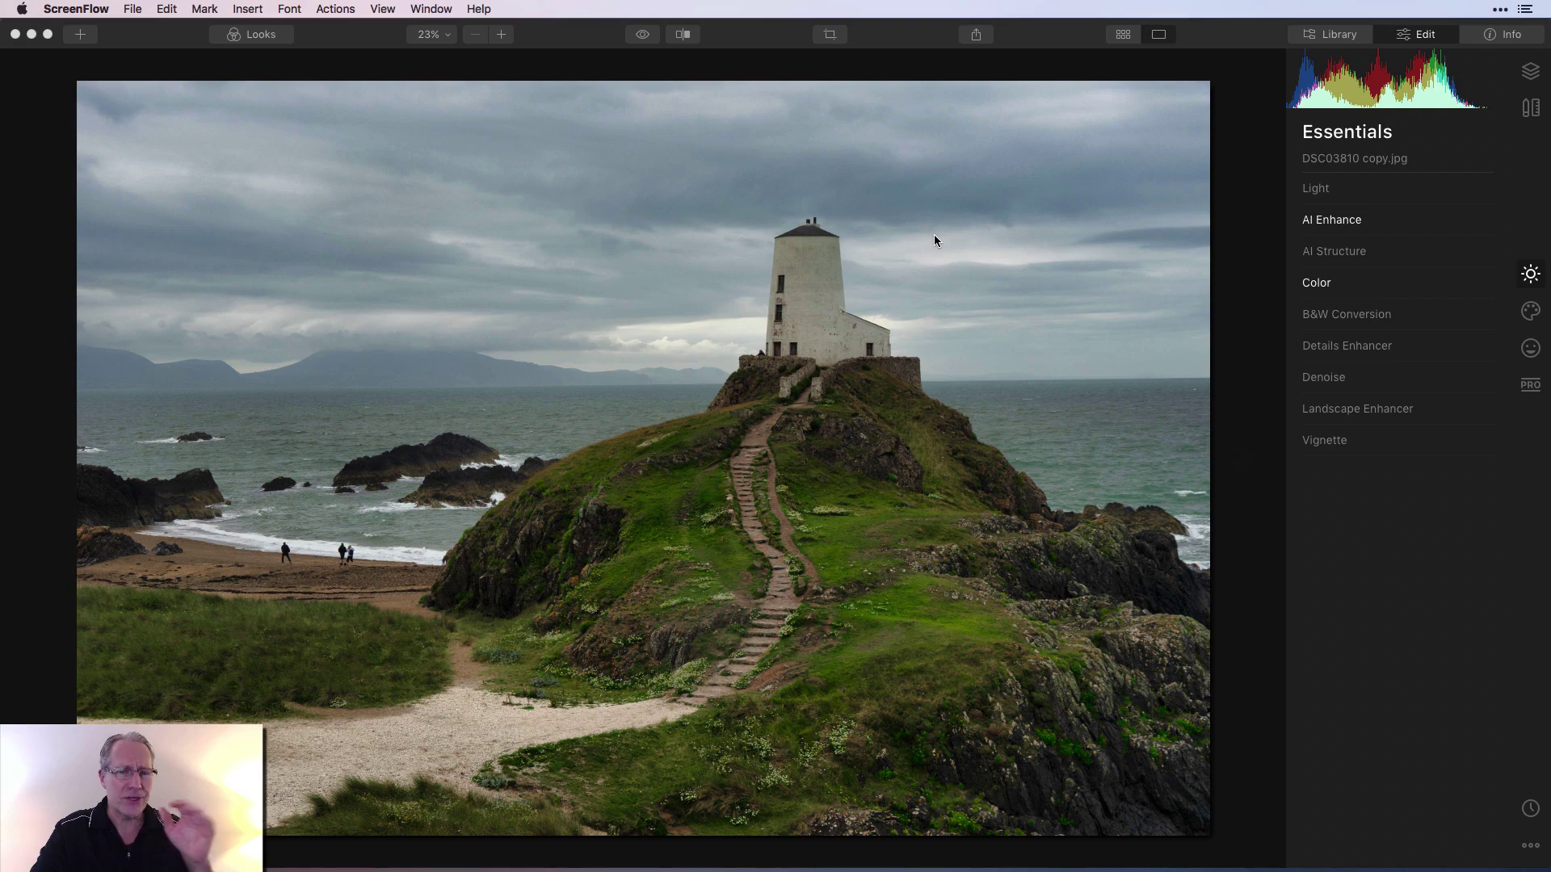
Step: Compare the original with the edited photo, then enter Canvas Crop & Rotate mode
{"action": "left_click", "coordinate": [650, 39]}
{"action": "left_click", "coordinate": [651, 39]}
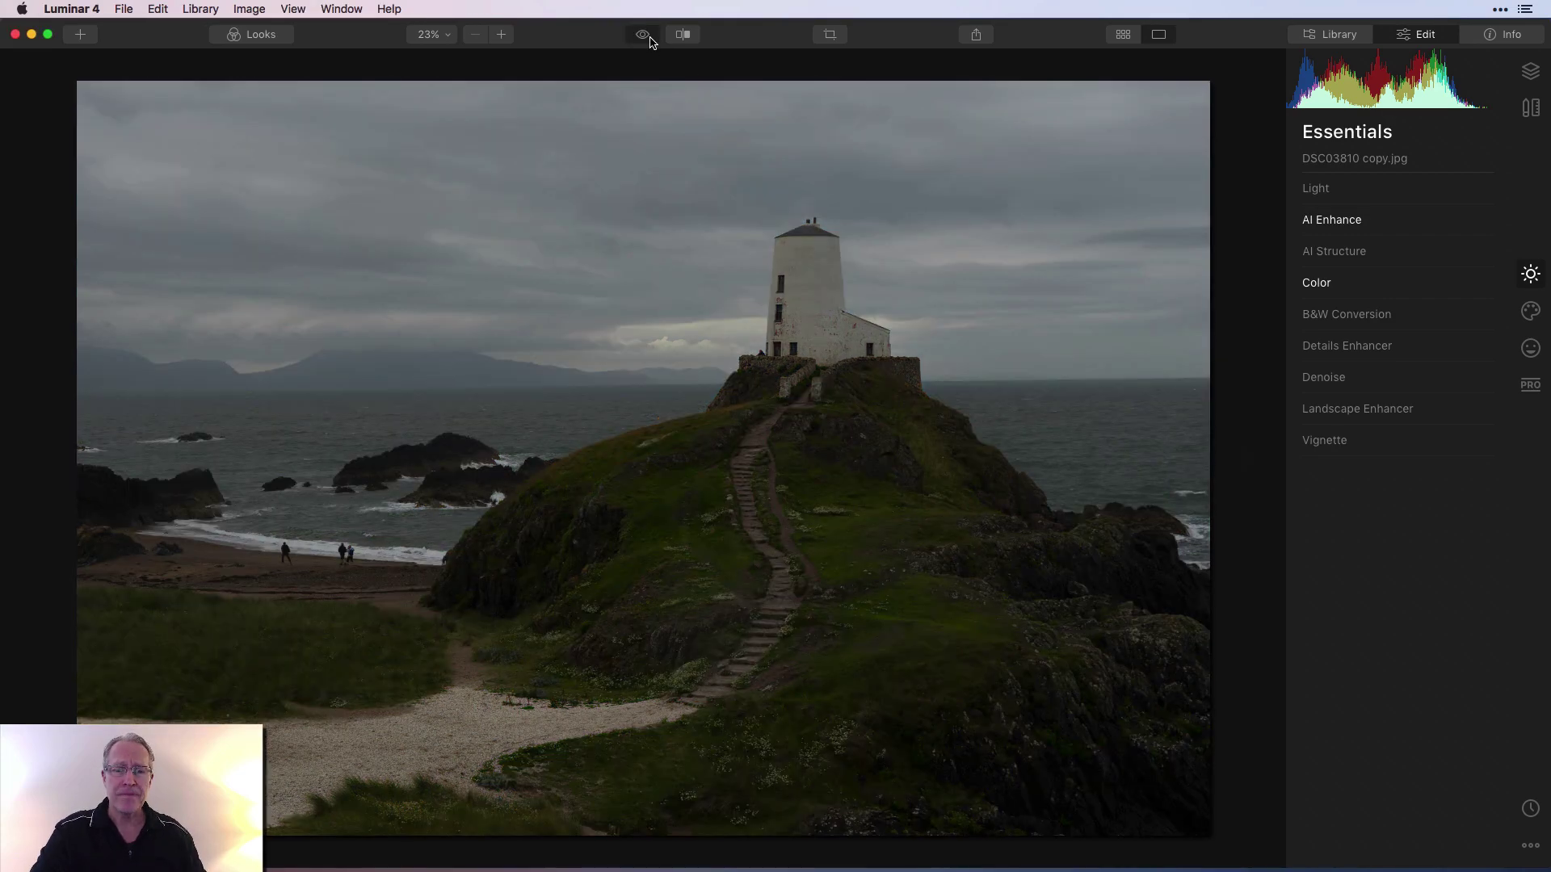
{"action": "left_click", "coordinate": [650, 39]}
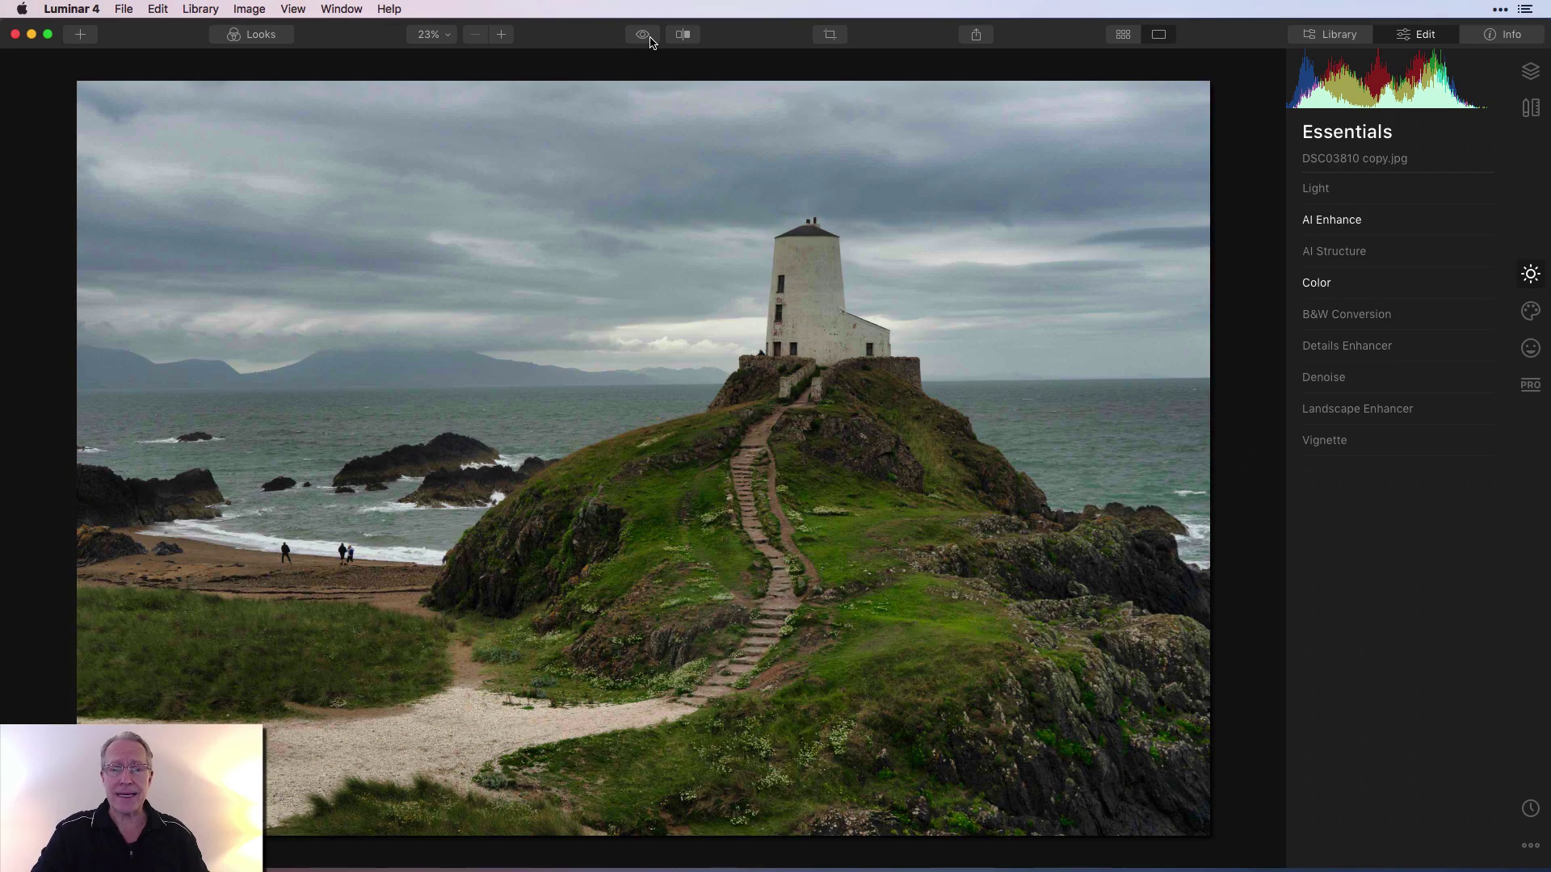
{"action": "left_click", "coordinate": [1531, 110]}
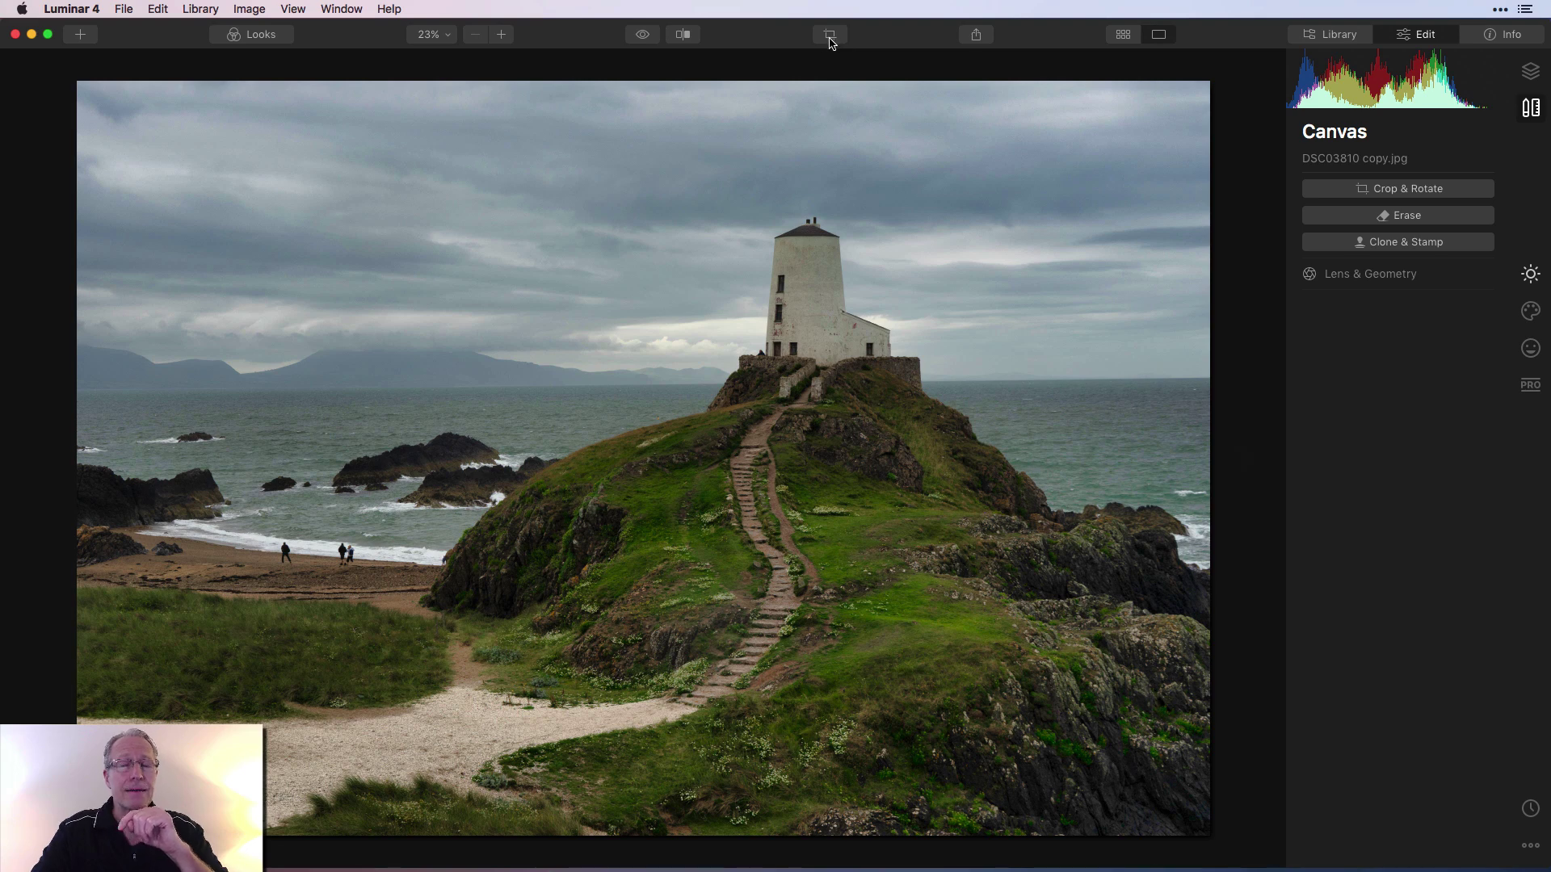
{"action": "left_click", "coordinate": [1396, 194]}
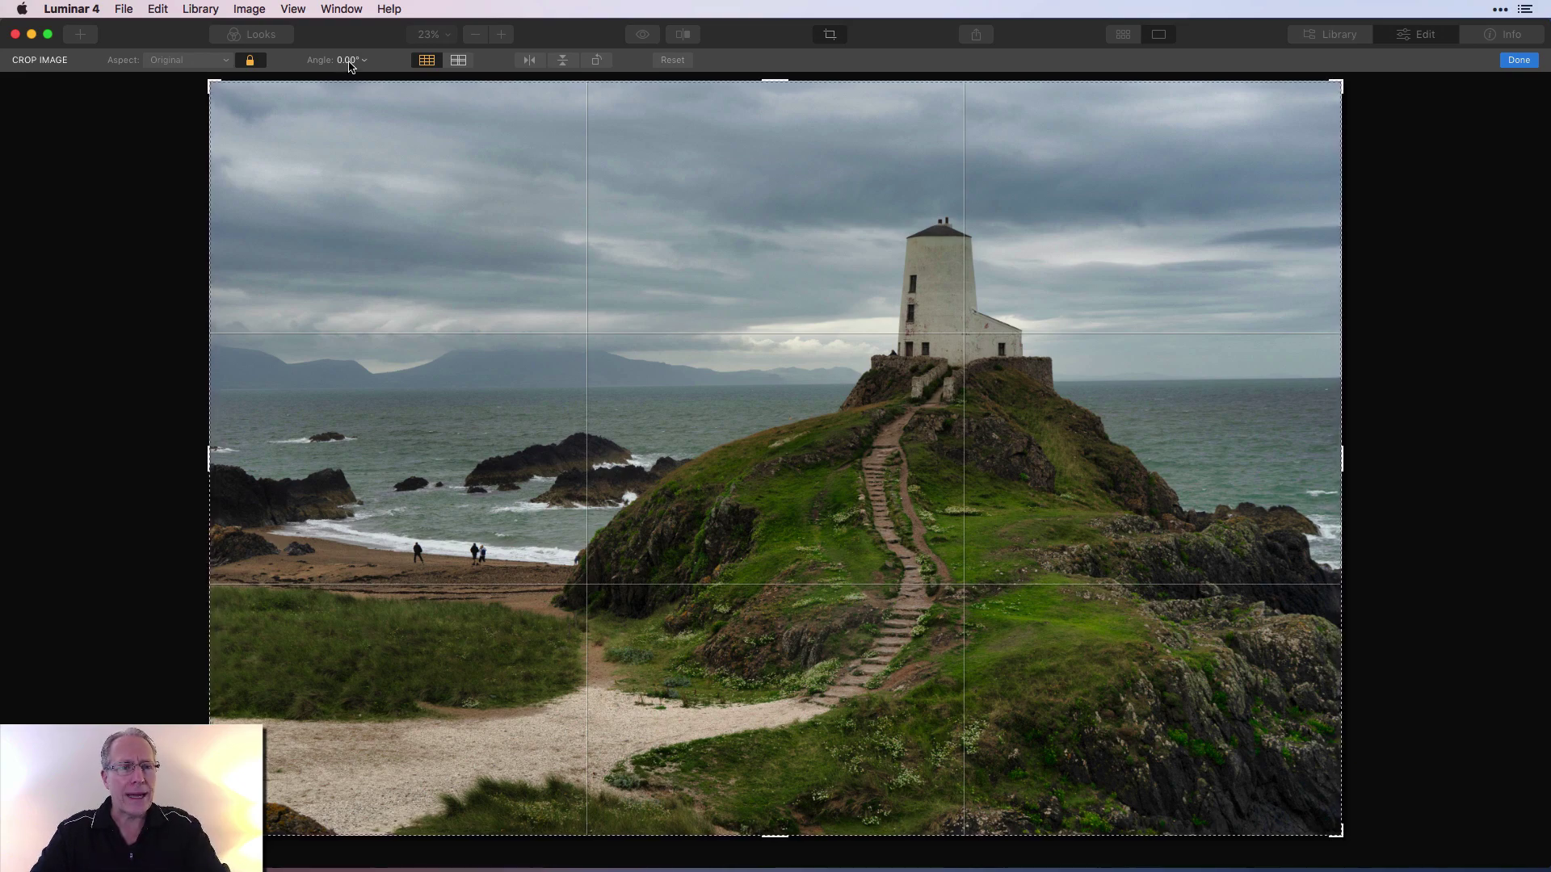
Step: Straighten the lighthouse photo by 0.84° and apply the trimmed crop
{"action": "left_click", "coordinate": [351, 62]}
{"action": "left_click_drag", "start_coordinate": [356, 81], "coordinate": [358, 84]}
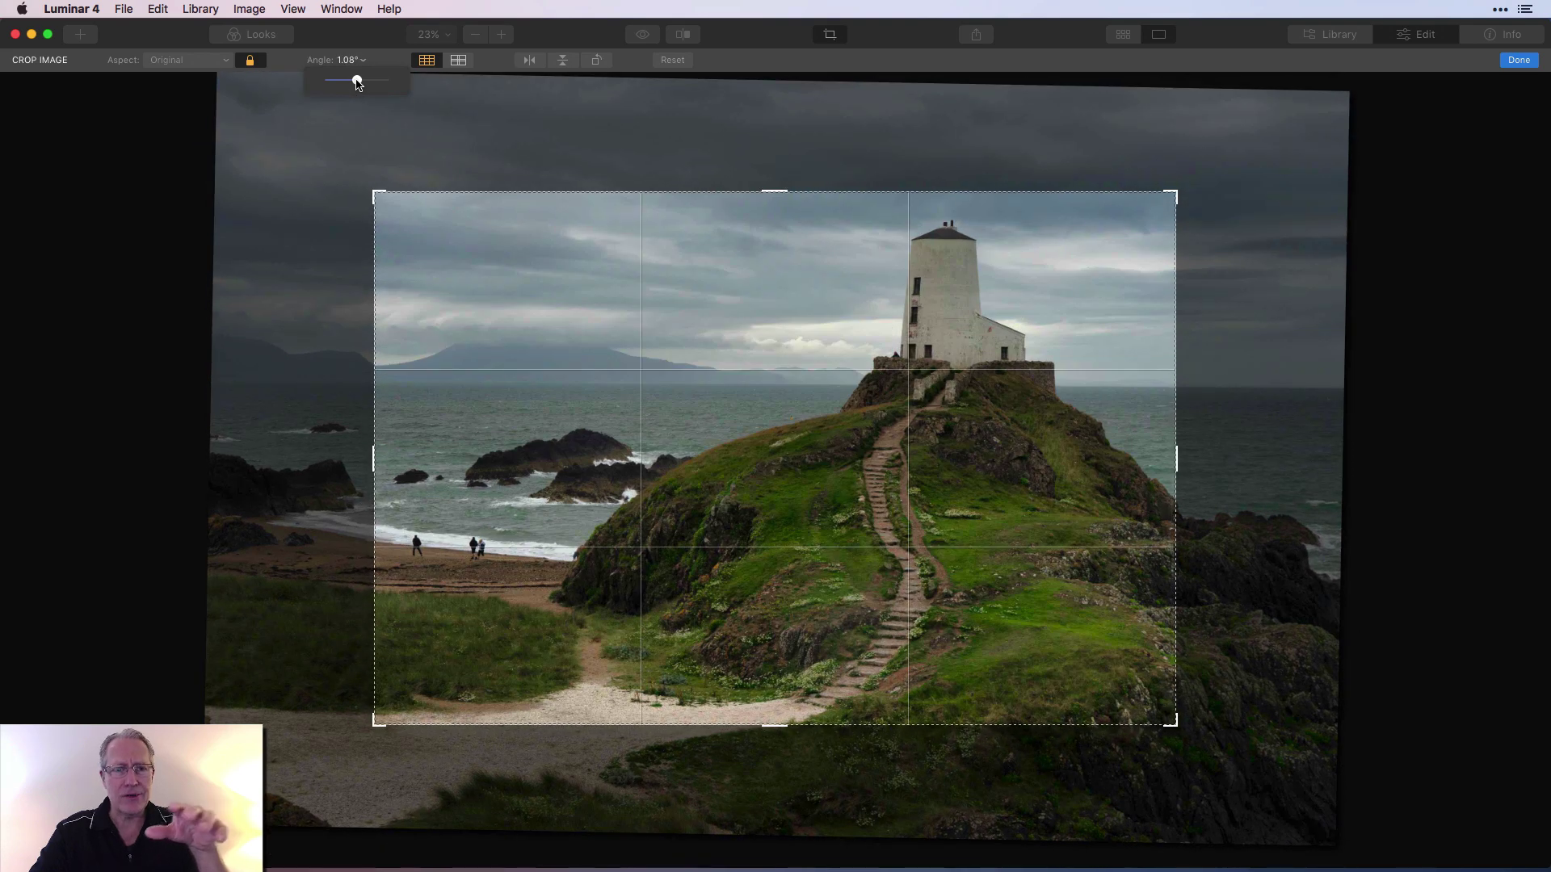
{"action": "left_click", "coordinate": [670, 65]}
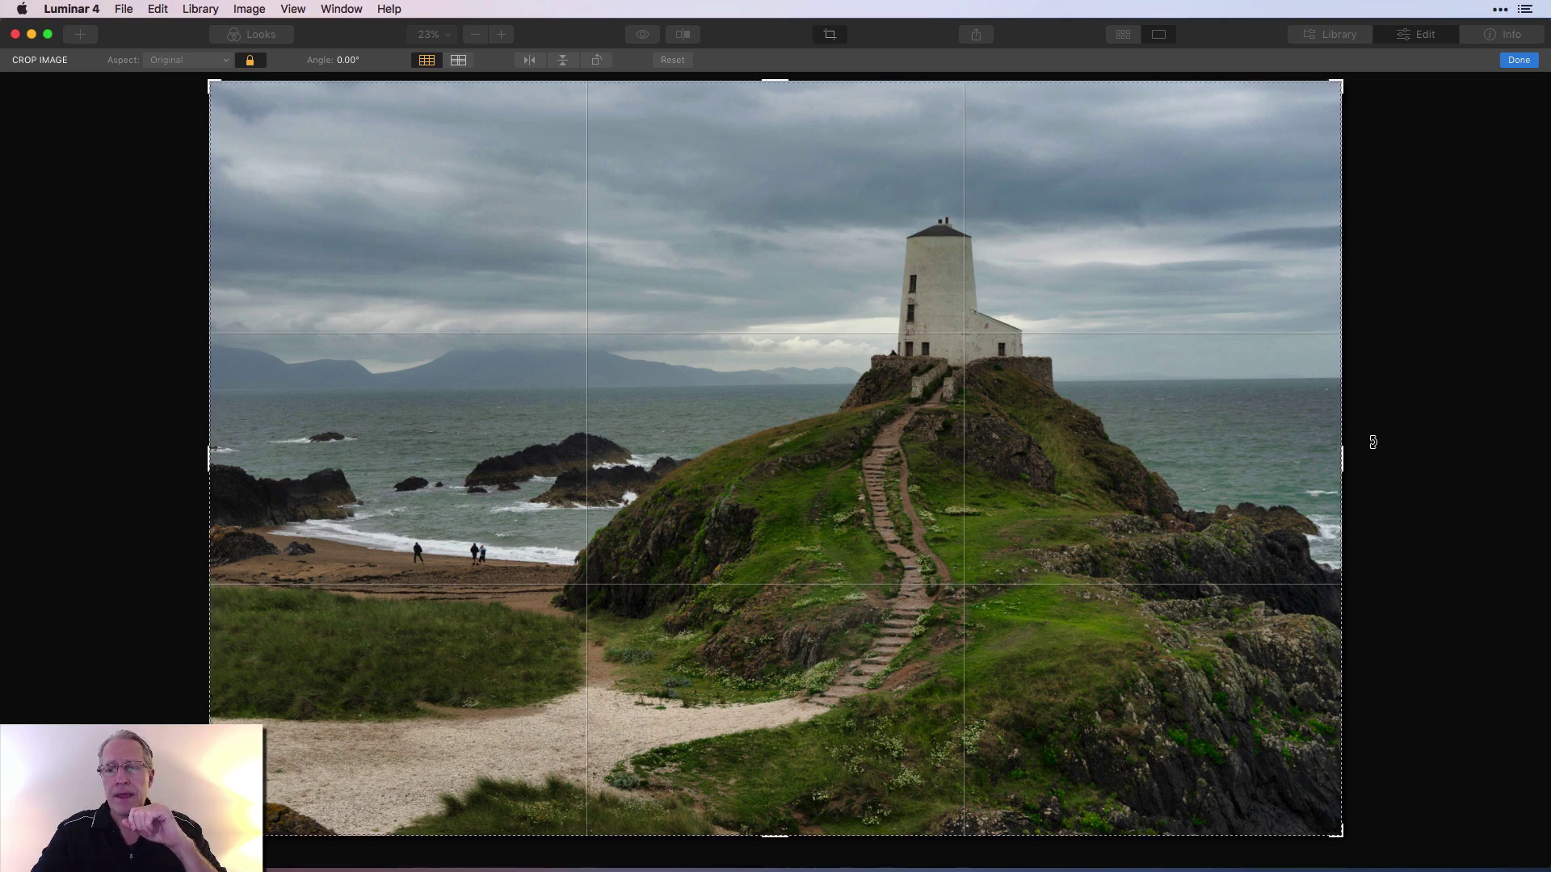
{"action": "mouse_move", "coordinate": [1378, 440]}
{"action": "left_mouse_down"}
{"action": "mouse_move", "coordinate": [1381, 411]}
{"action": "mouse_move", "coordinate": [1360, 512]}
{"action": "mouse_move", "coordinate": [1403, 371]}
{"action": "mouse_move", "coordinate": [1388, 453]}
{"action": "left_mouse_up"}
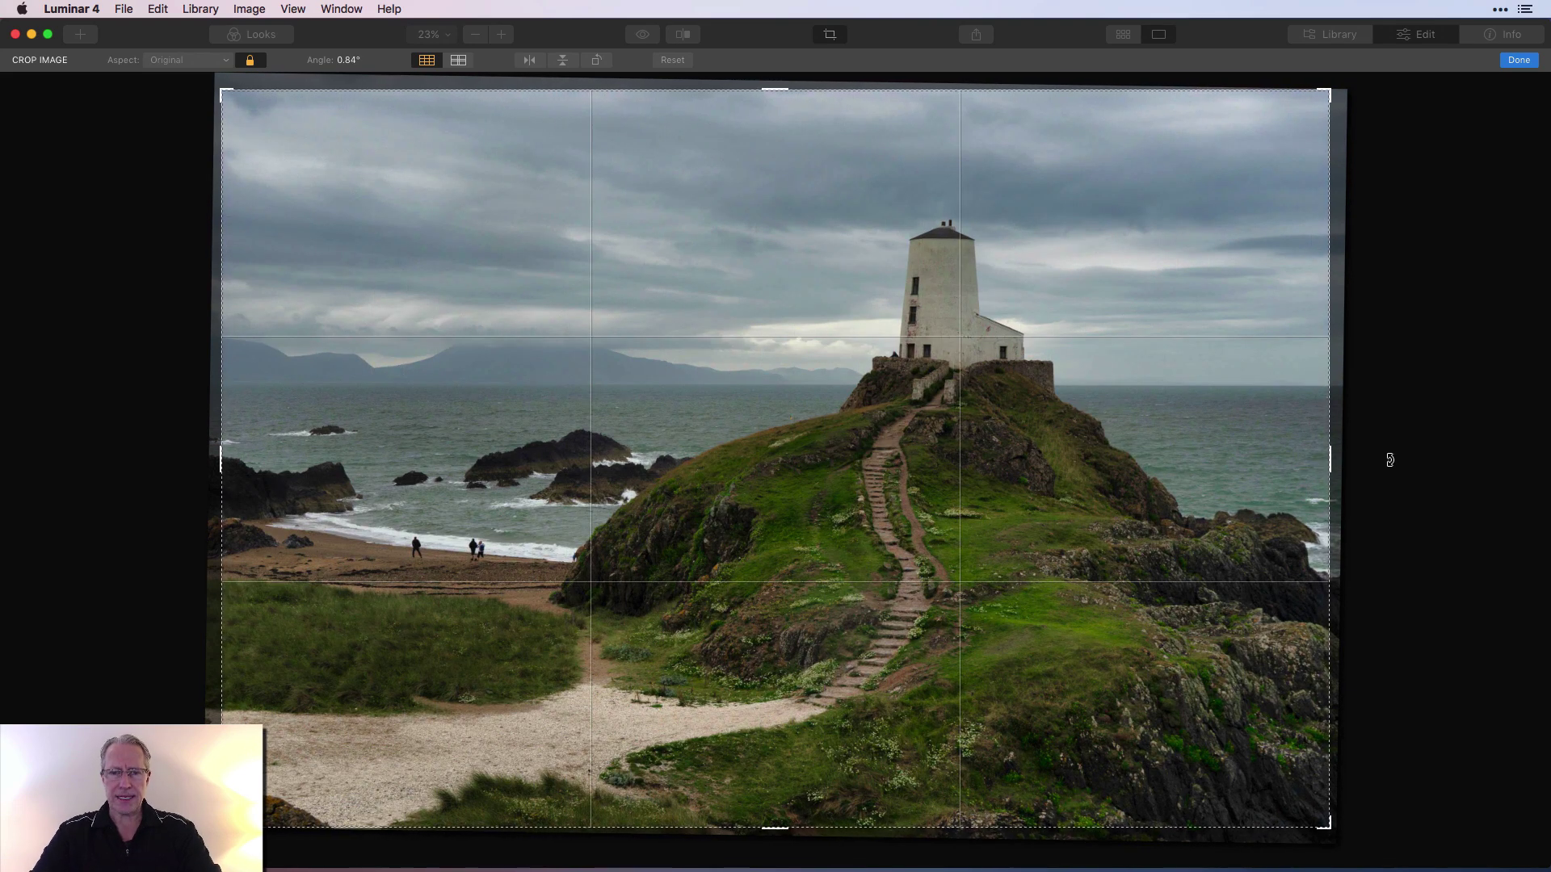
{"action": "left_click", "coordinate": [1518, 59]}
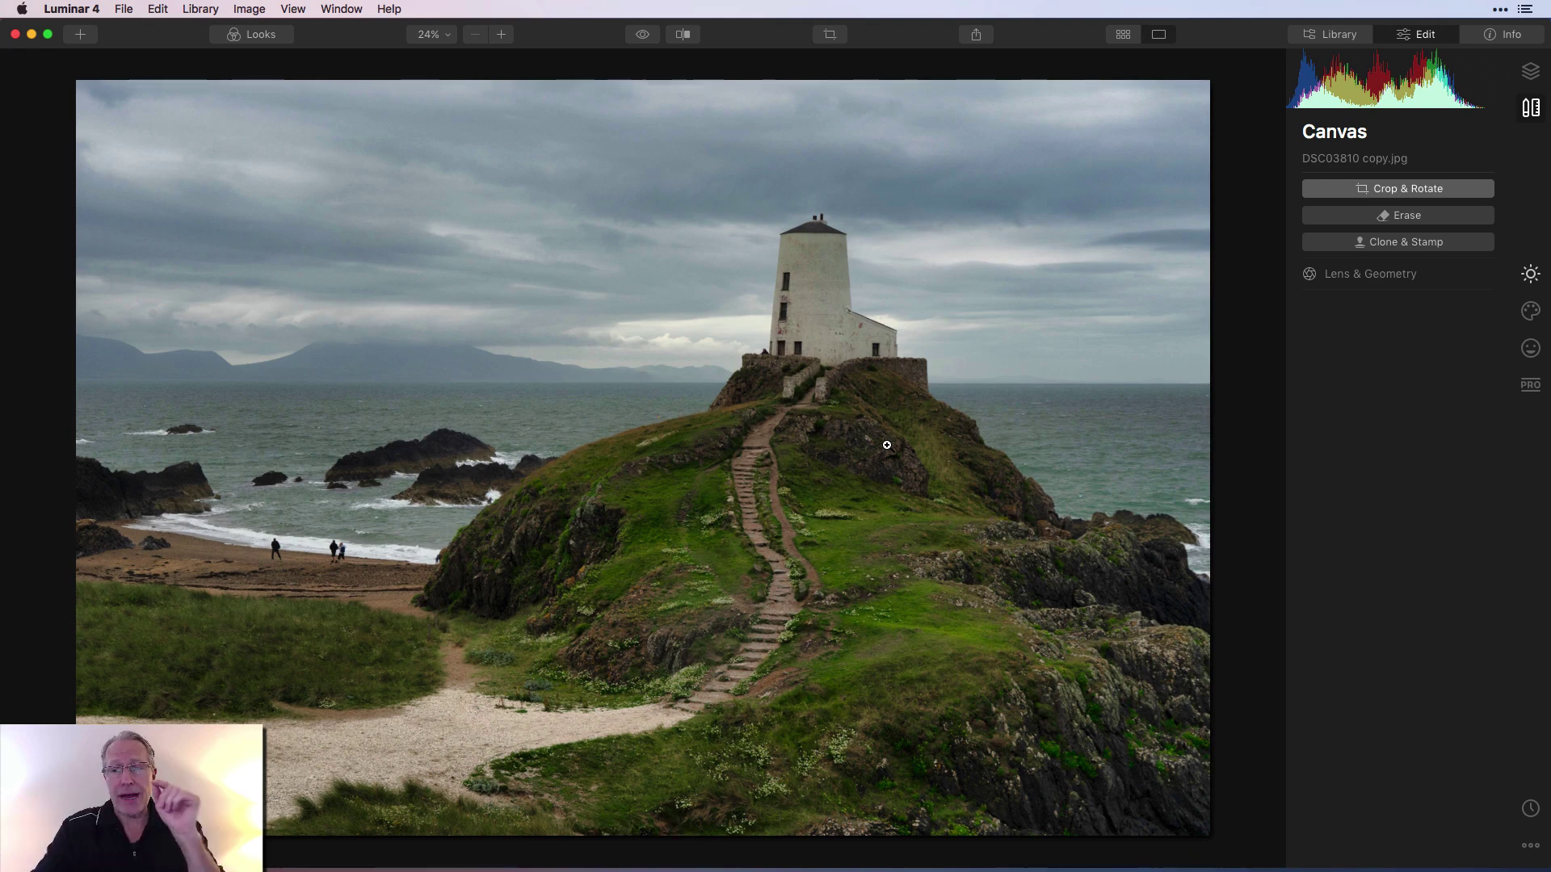
Step: Reopen Crop & Rotate on the 0.84° straightened lighthouse photo
{"action": "left_click", "coordinate": [1386, 189]}
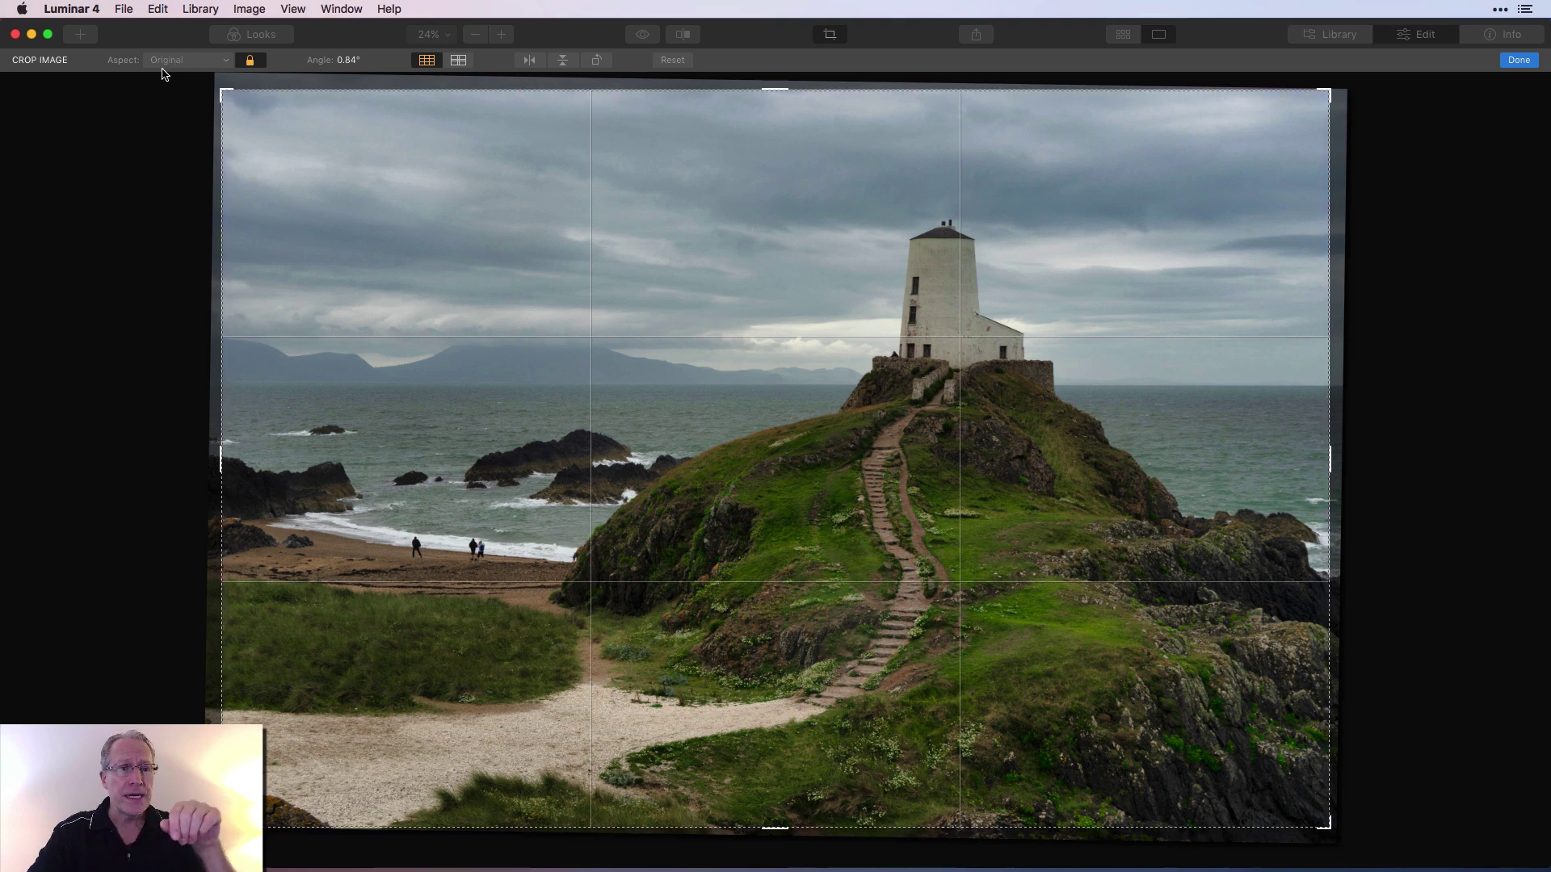
Step: Switch the crop aspect to Free and reshape the frame from its top corners
{"action": "left_click", "coordinate": [194, 62]}
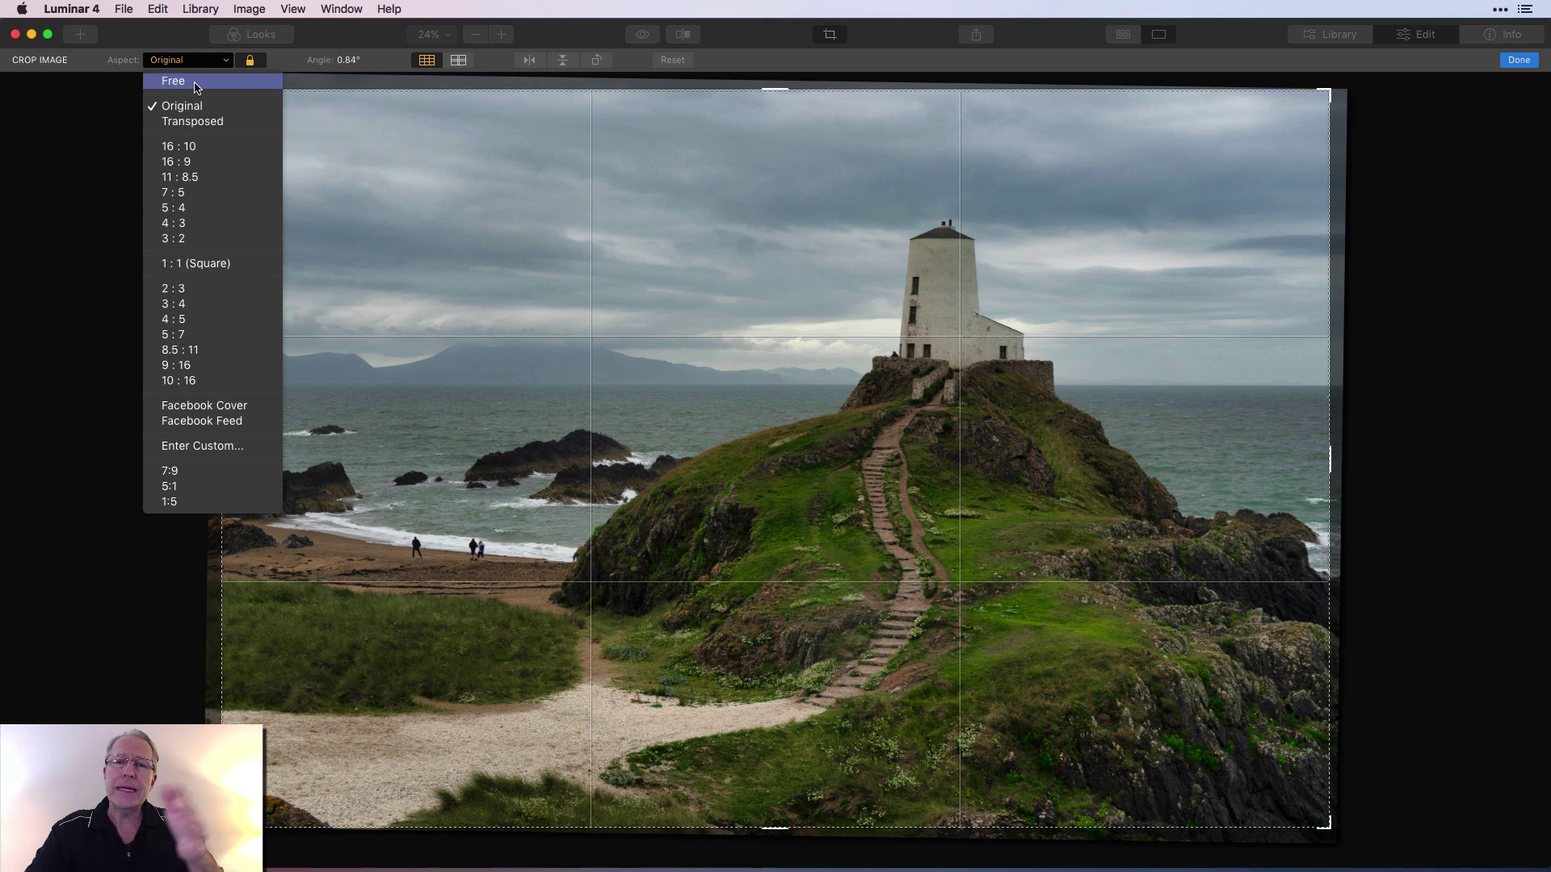
{"action": "left_click", "coordinate": [196, 87]}
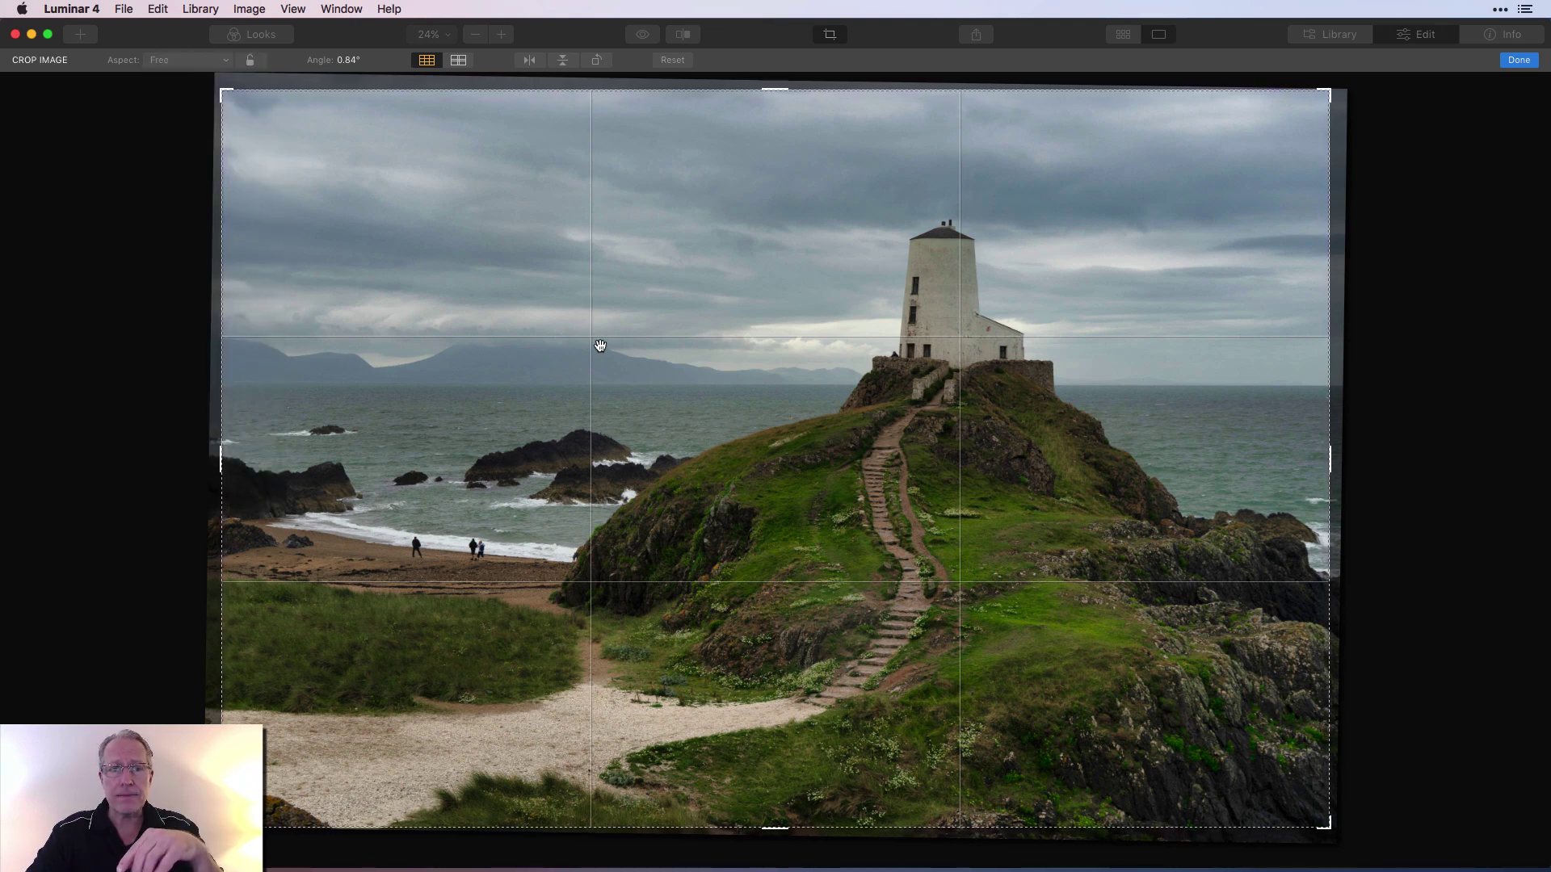
{"action": "left_click", "coordinate": [223, 89]}
{"action": "mouse_move", "coordinate": [223, 89]}
{"action": "left_mouse_down"}
{"action": "mouse_move", "coordinate": [488, 170]}
{"action": "mouse_move", "coordinate": [295, 192]}
{"action": "mouse_move", "coordinate": [473, 262]}
{"action": "mouse_move", "coordinate": [502, 131]}
{"action": "mouse_move", "coordinate": [231, 89]}
{"action": "left_mouse_up"}
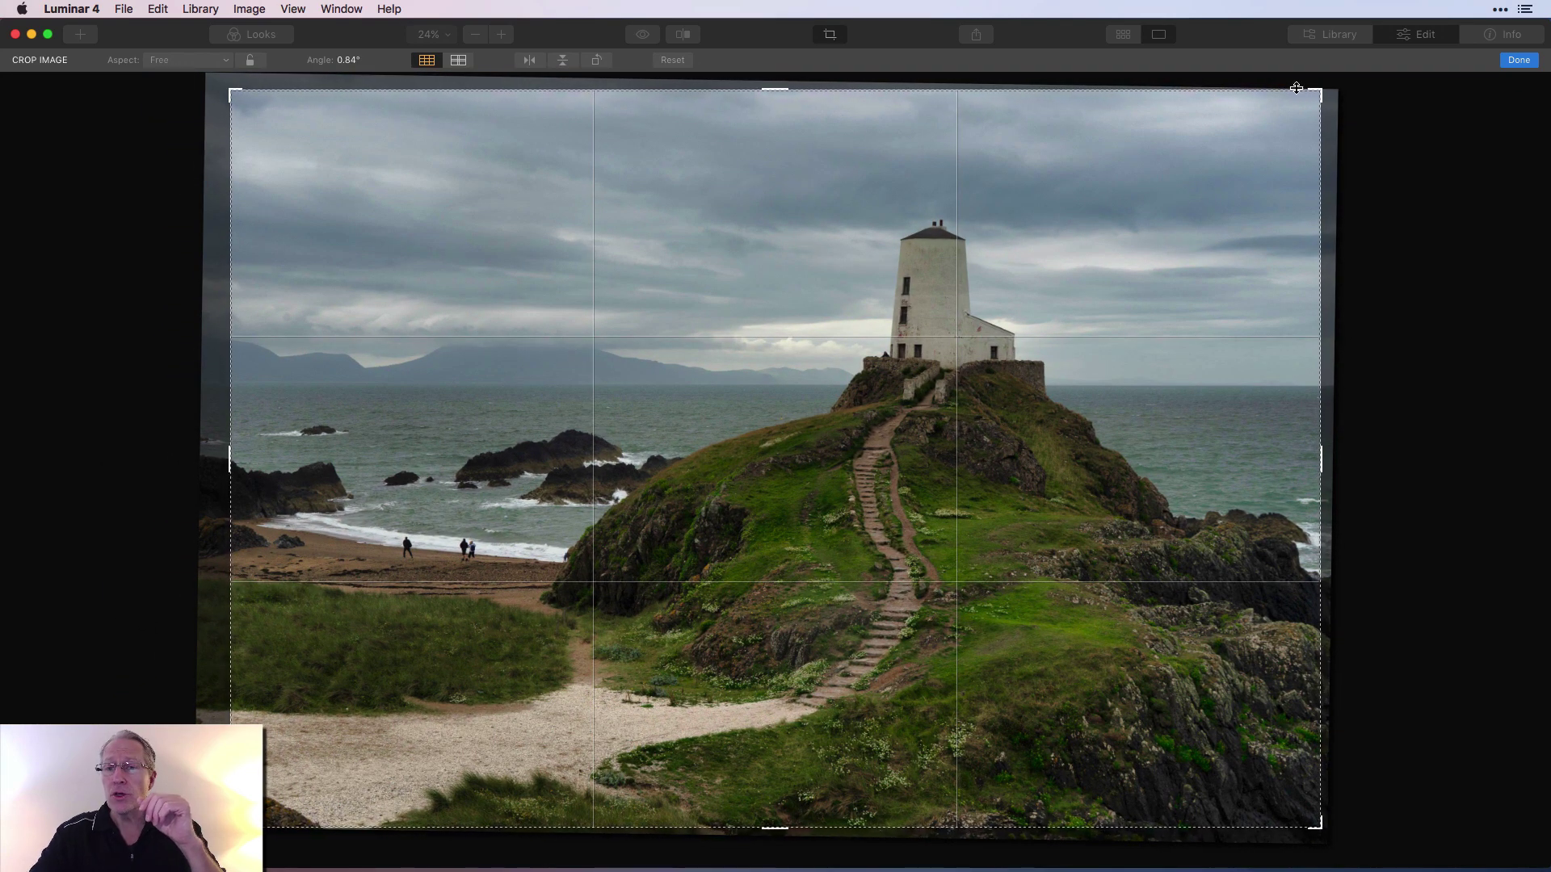
{"action": "left_click_drag", "start_coordinate": [1321, 90], "coordinate": [1400, 63]}
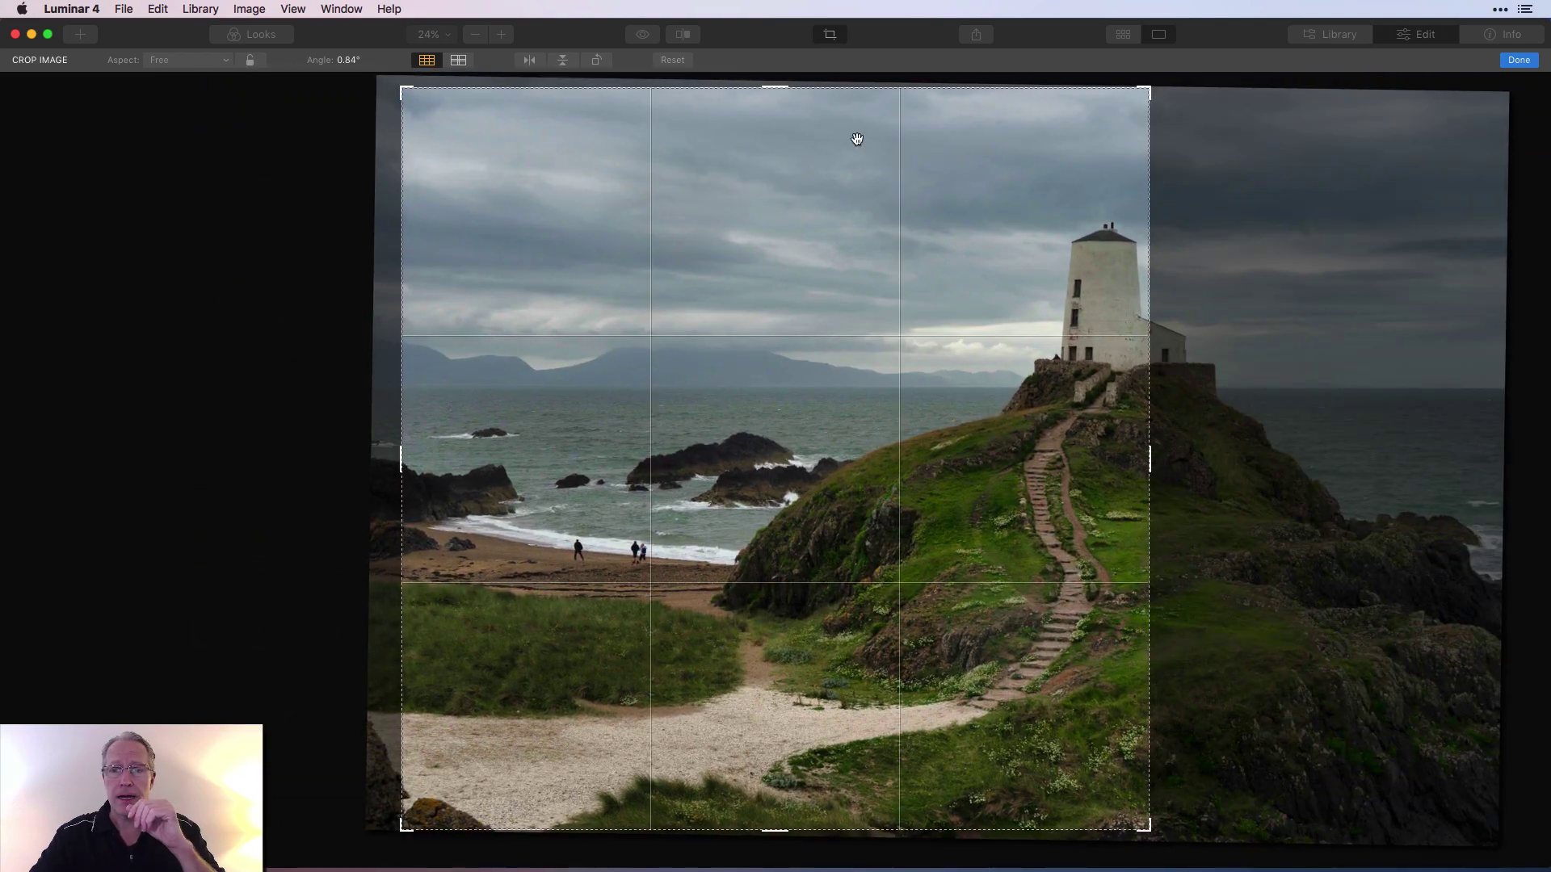
{"action": "left_click_drag", "start_coordinate": [1151, 96], "coordinate": [1394, 94]}
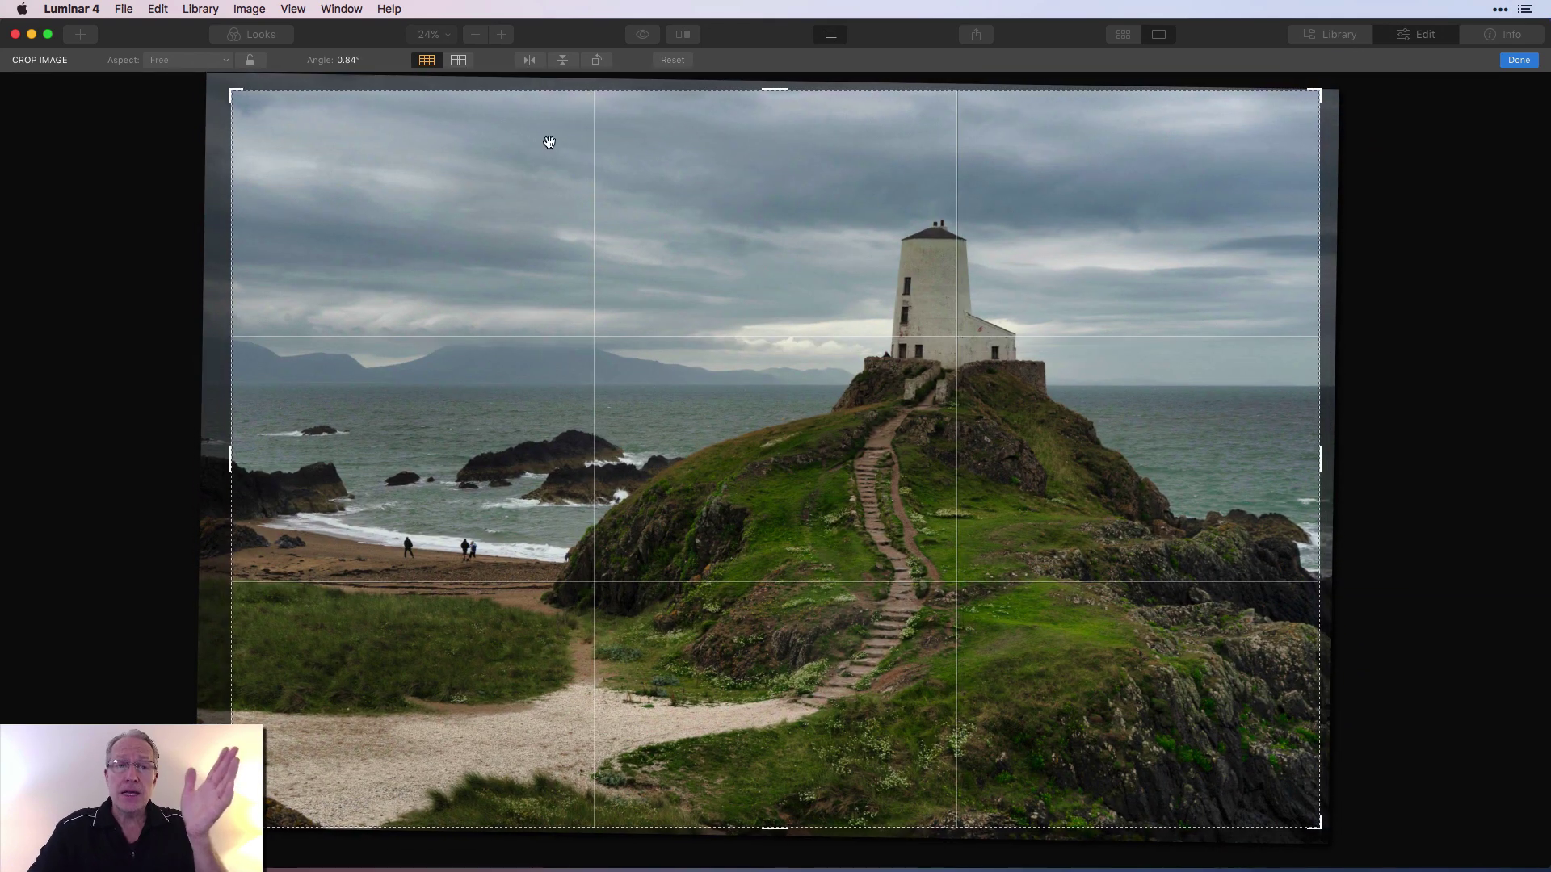
Step: Adjust the right edge, slide the photo left, then reset the crop to 0.00° Original
{"action": "mouse_move", "coordinate": [776, 89]}
{"action": "left_mouse_down"}
{"action": "mouse_move", "coordinate": [776, 161]}
{"action": "mouse_move", "coordinate": [777, 88]}
{"action": "left_mouse_up"}
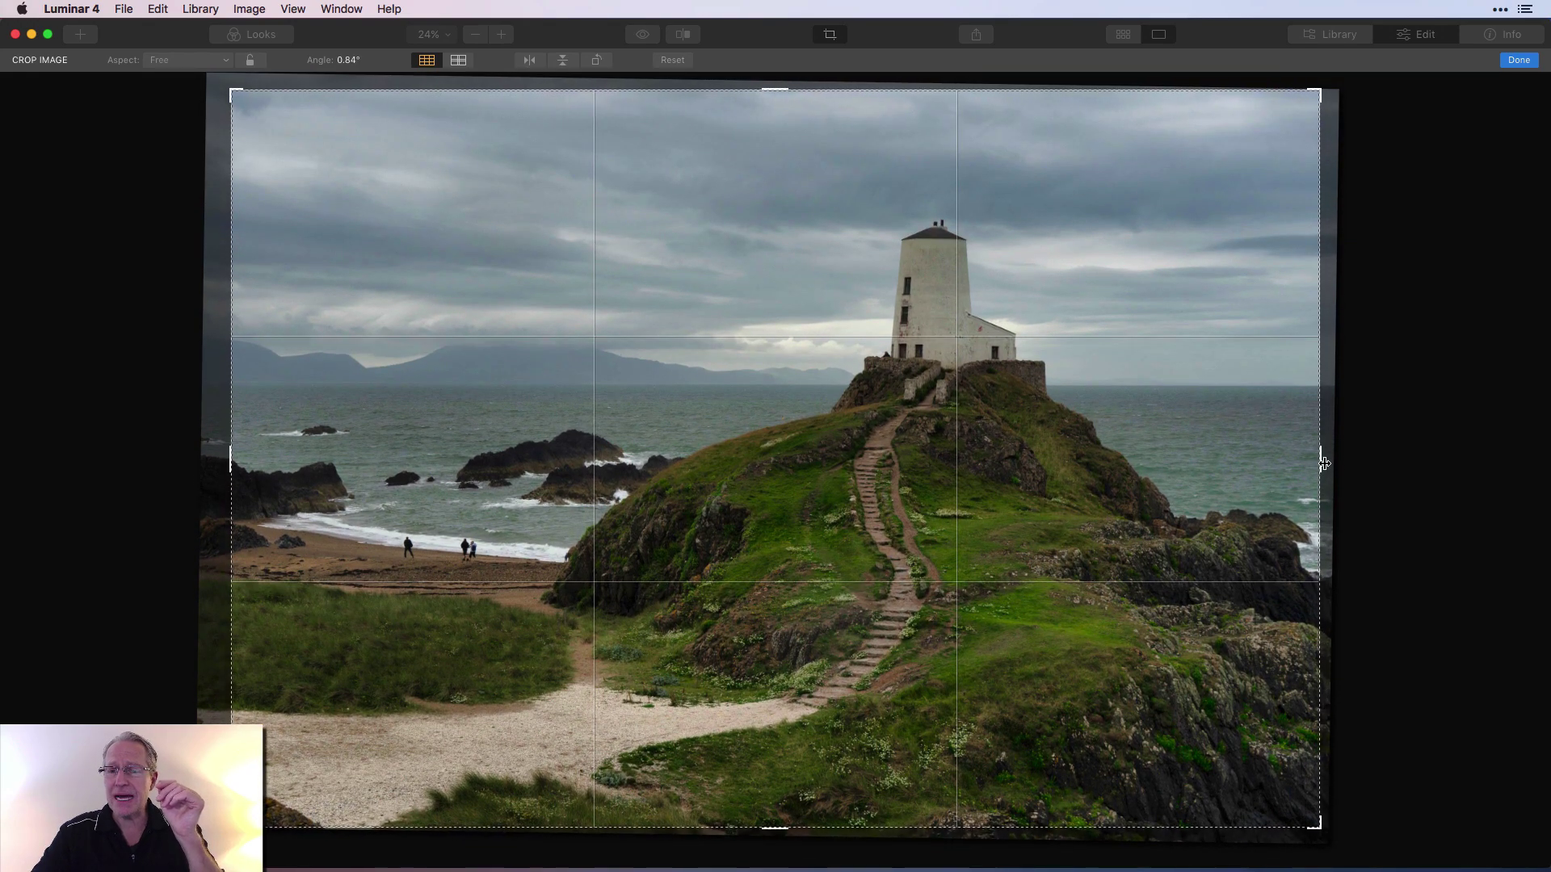
{"action": "mouse_move", "coordinate": [1323, 463]}
{"action": "left_mouse_down"}
{"action": "mouse_move", "coordinate": [1149, 455]}
{"action": "mouse_move", "coordinate": [1339, 454]}
{"action": "left_mouse_up"}
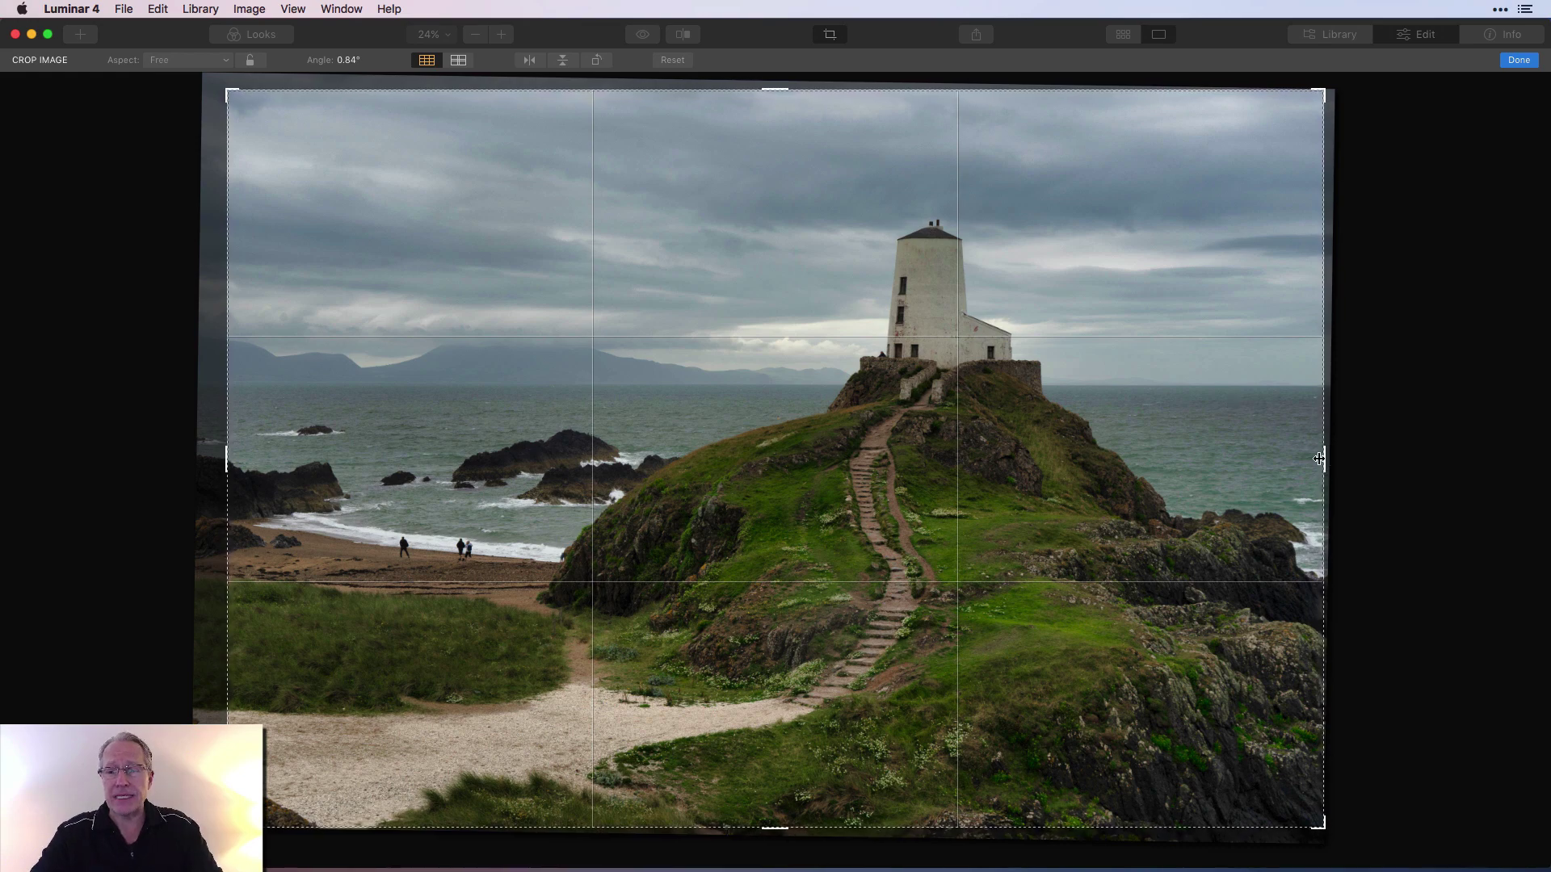
{"action": "left_click_drag", "start_coordinate": [1319, 459], "coordinate": [1205, 462]}
{"action": "left_click_drag", "start_coordinate": [993, 440], "coordinate": [848, 442]}
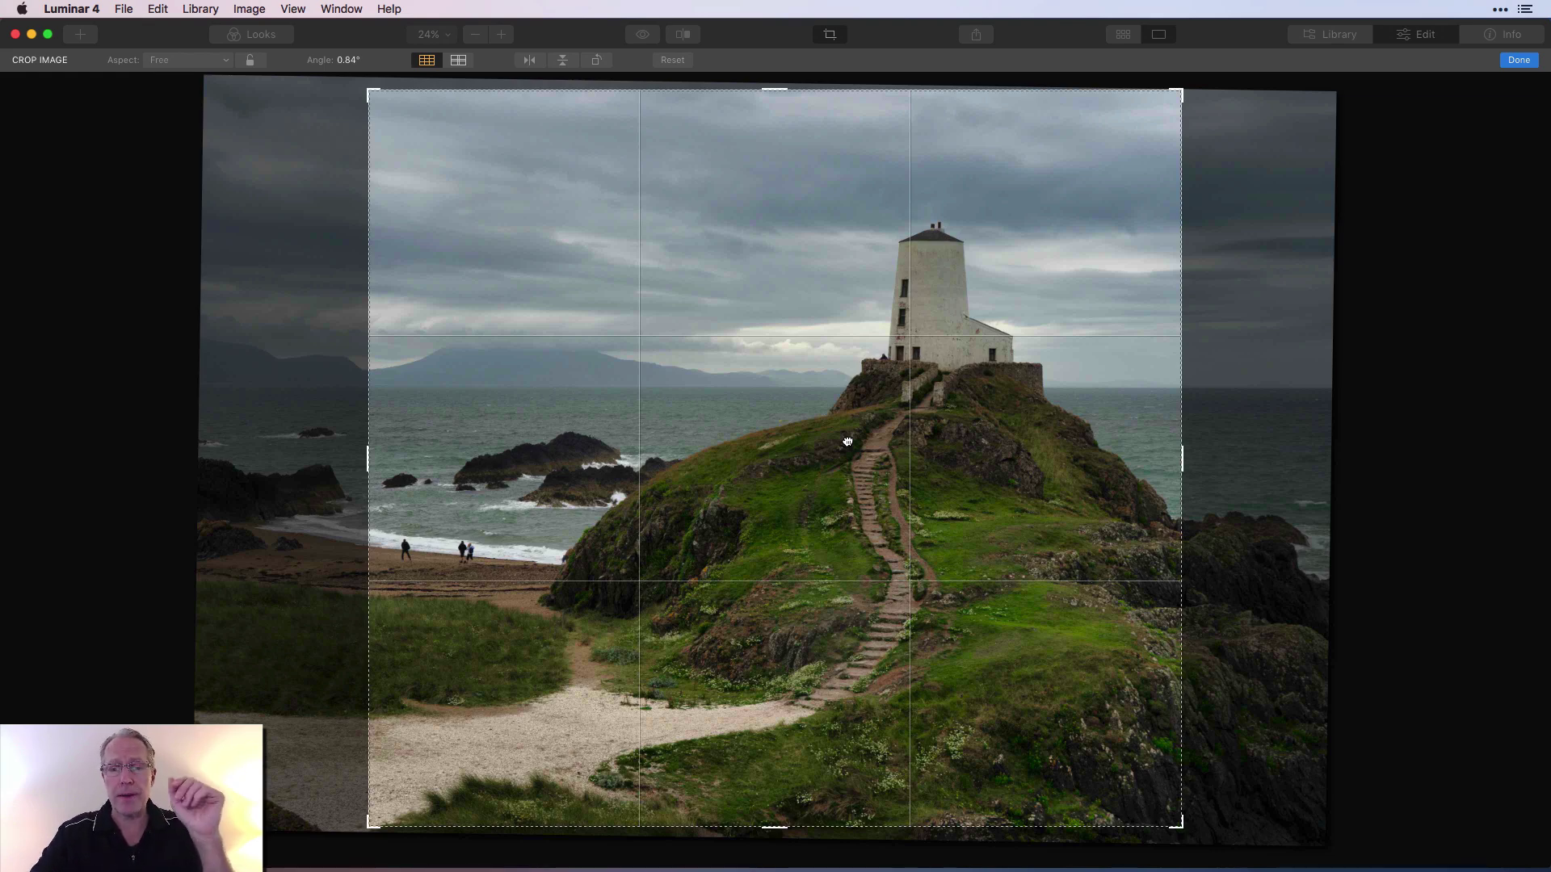
{"action": "left_click", "coordinate": [679, 65]}
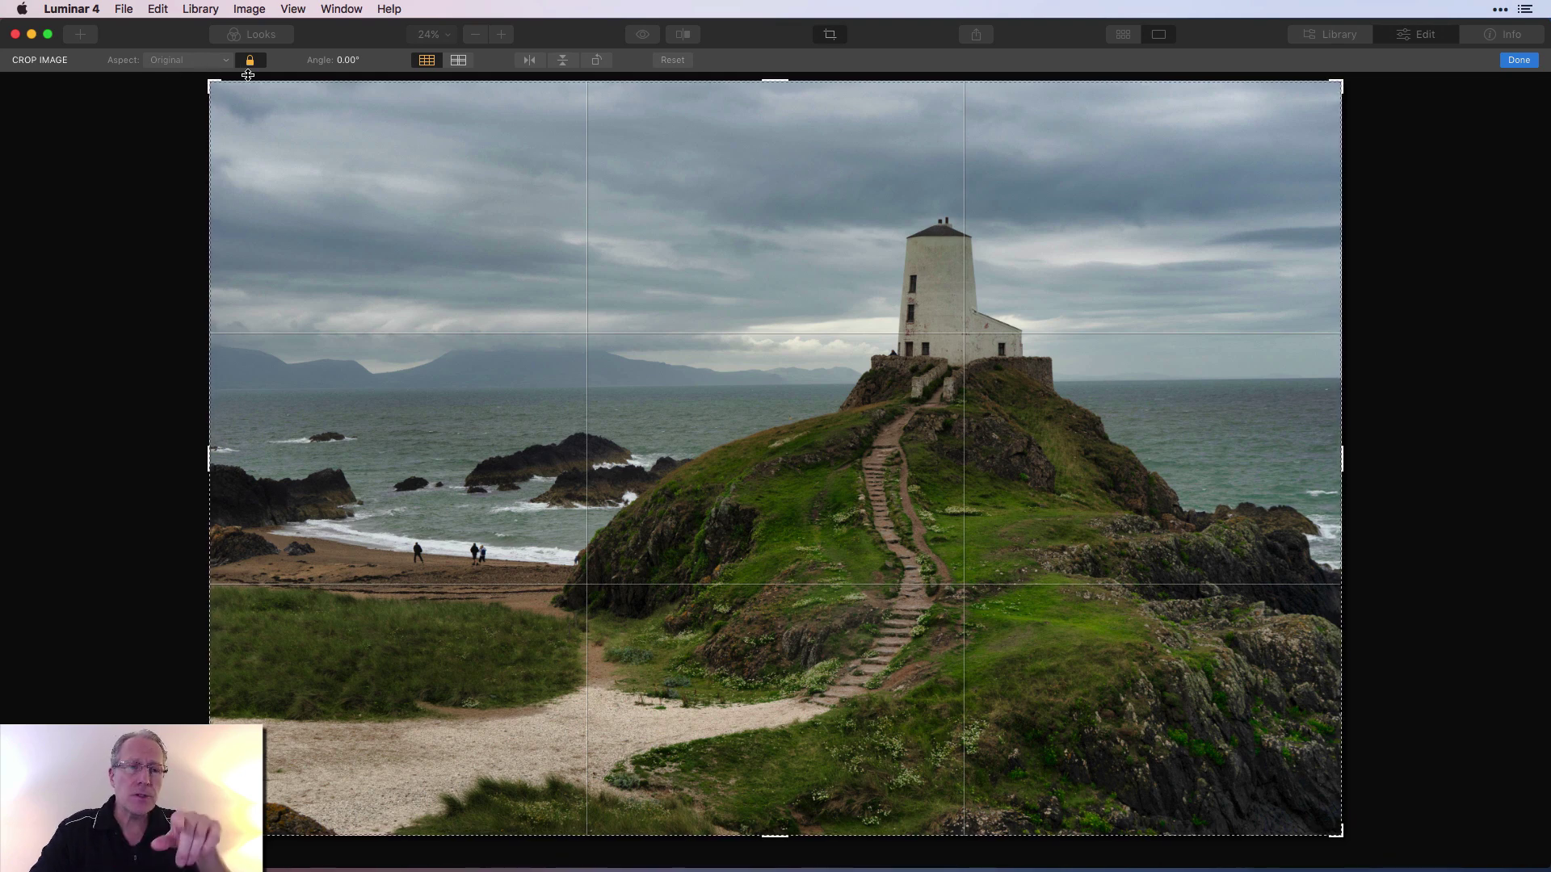
Step: After trying Free and 3:2, lock the crop to 16:10 and nudge the photo down
{"action": "left_click", "coordinate": [209, 65]}
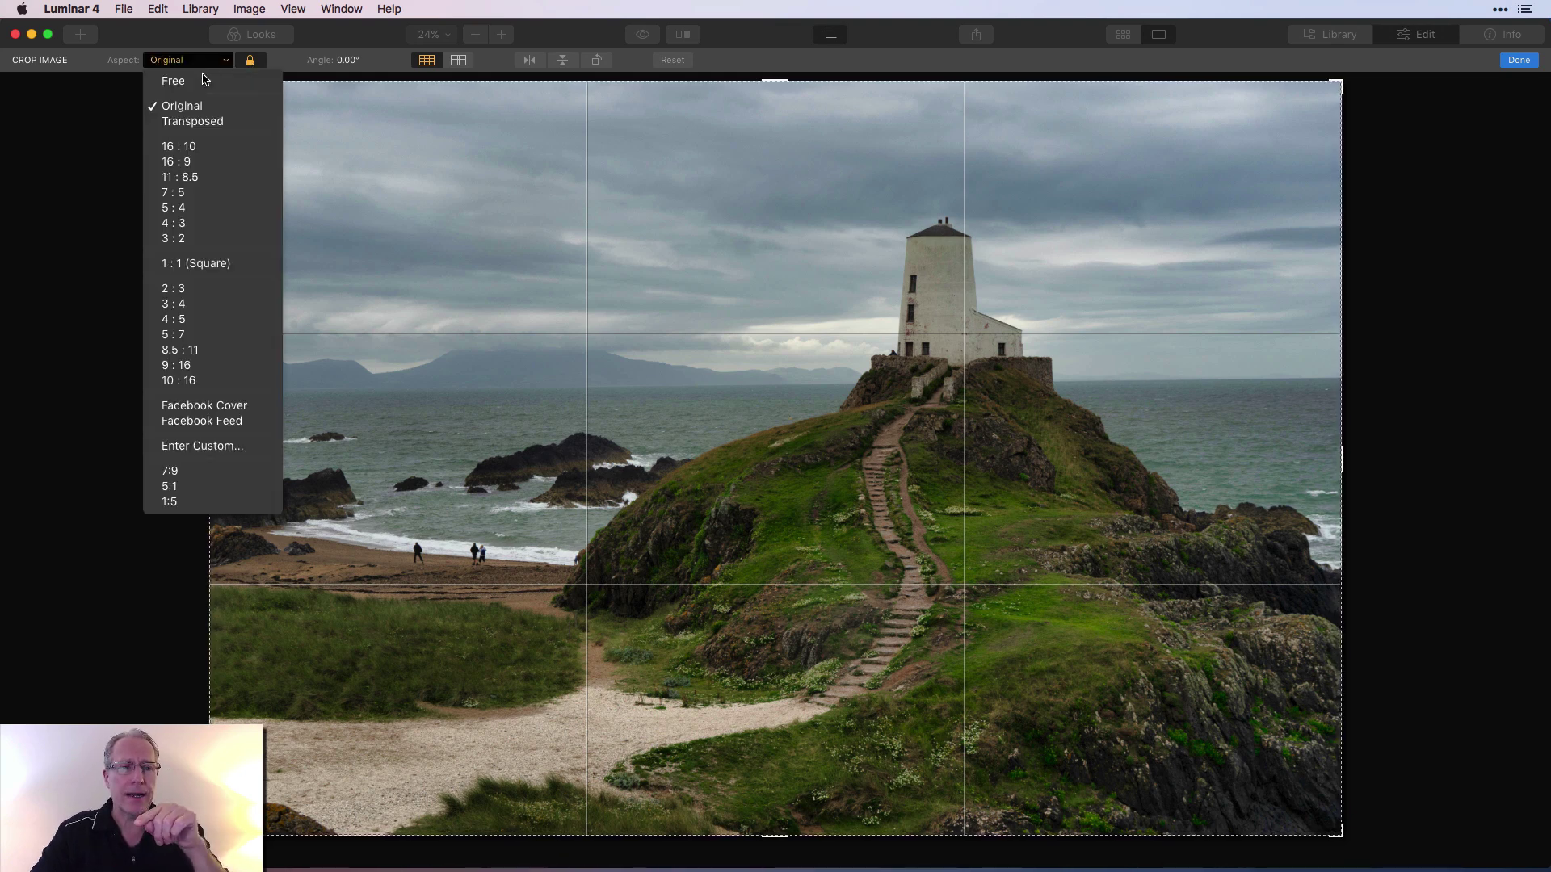
{"action": "left_click", "coordinate": [254, 76]}
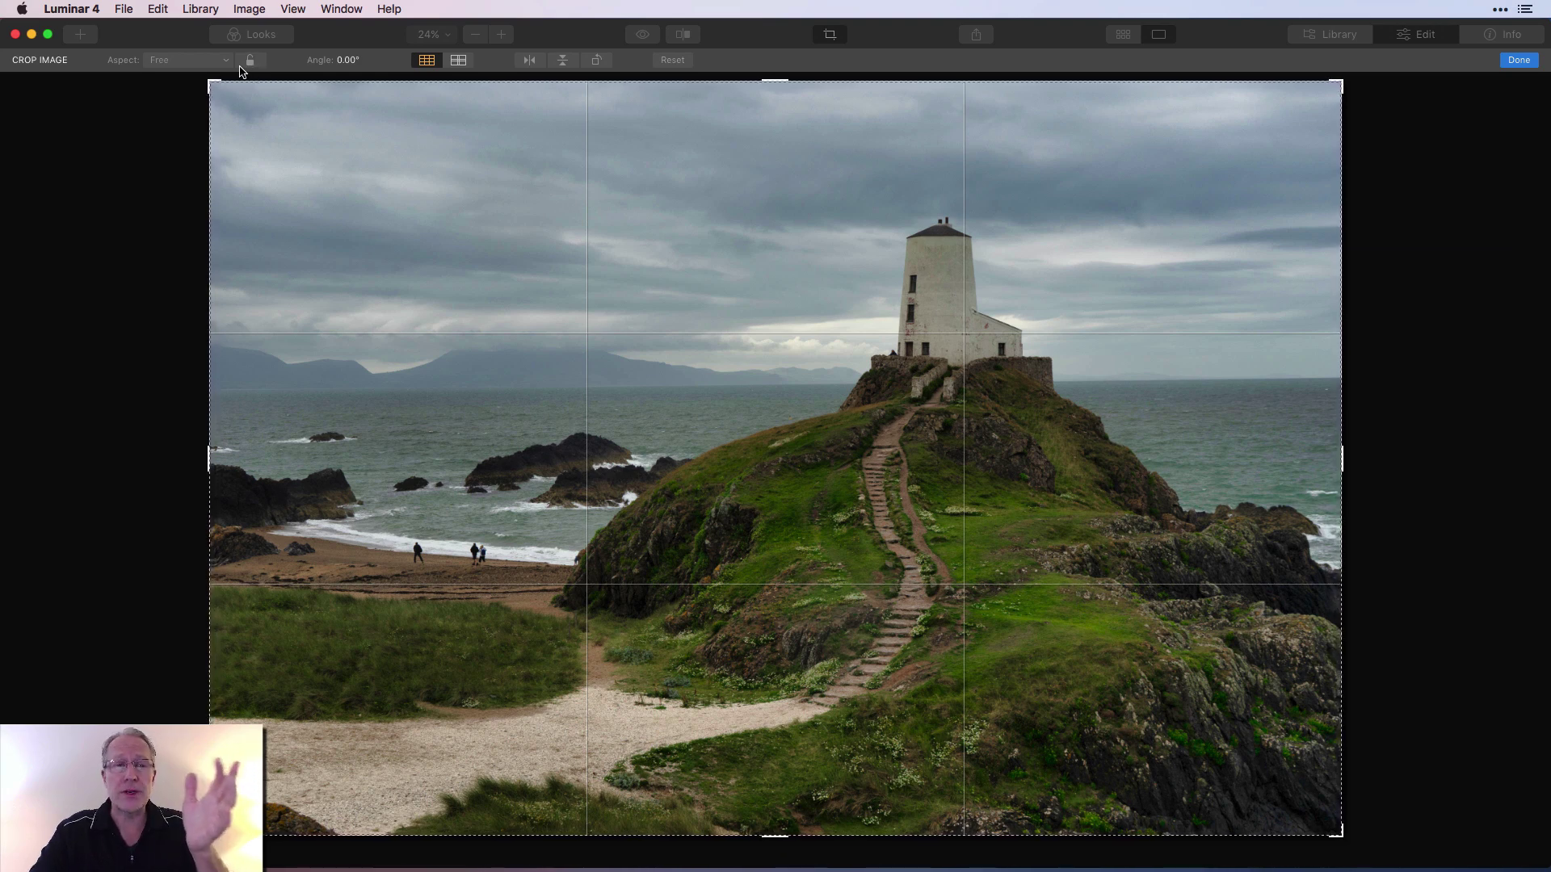
{"action": "left_click", "coordinate": [194, 64]}
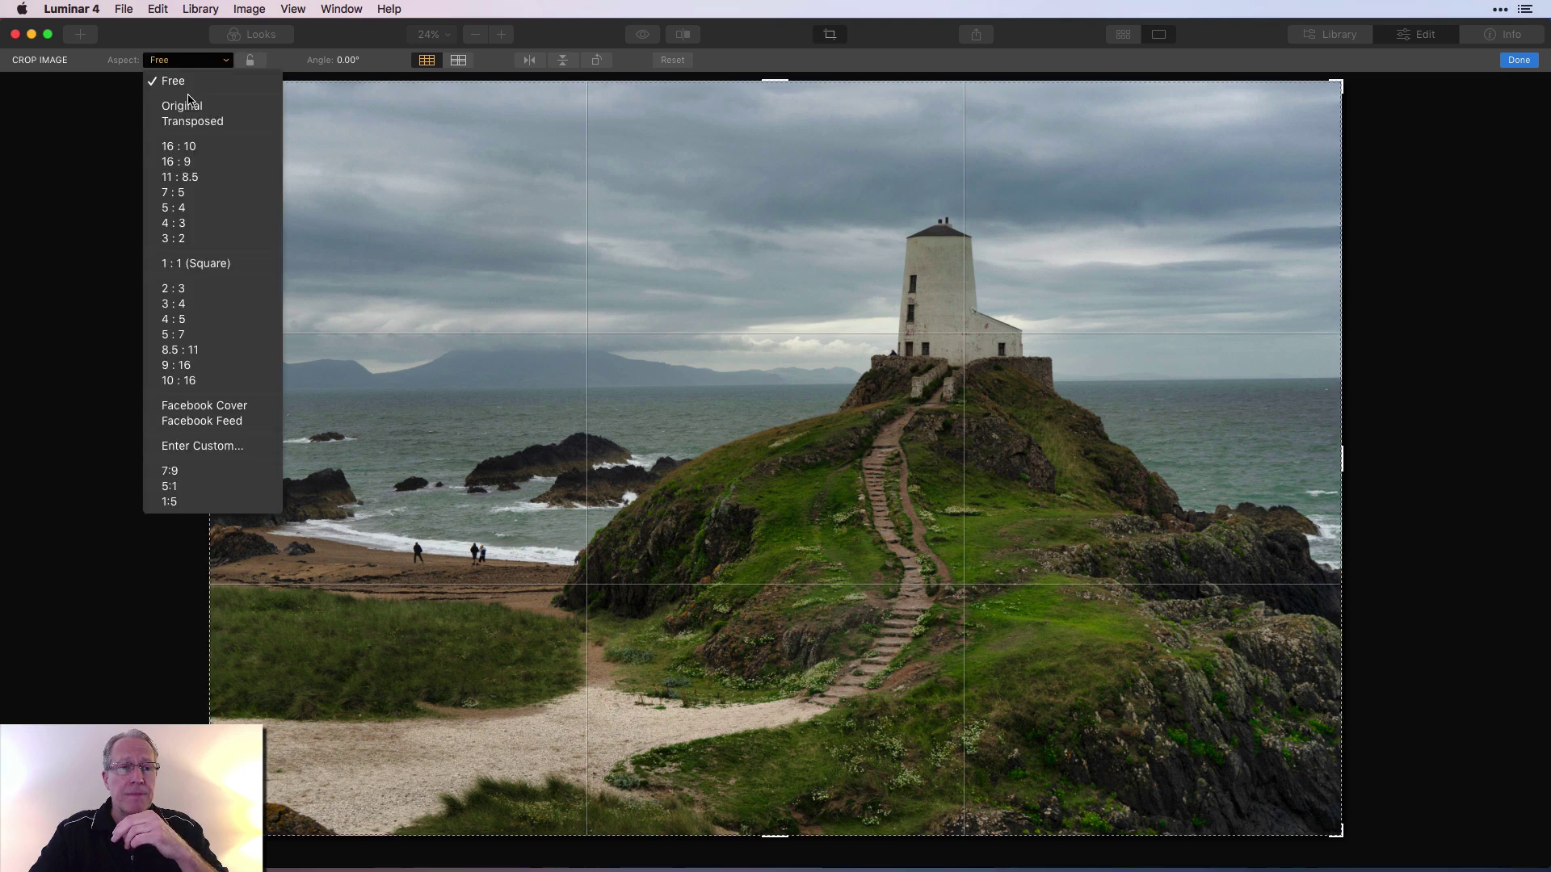
{"action": "left_click", "coordinate": [194, 64]}
{"action": "left_click", "coordinate": [250, 61]}
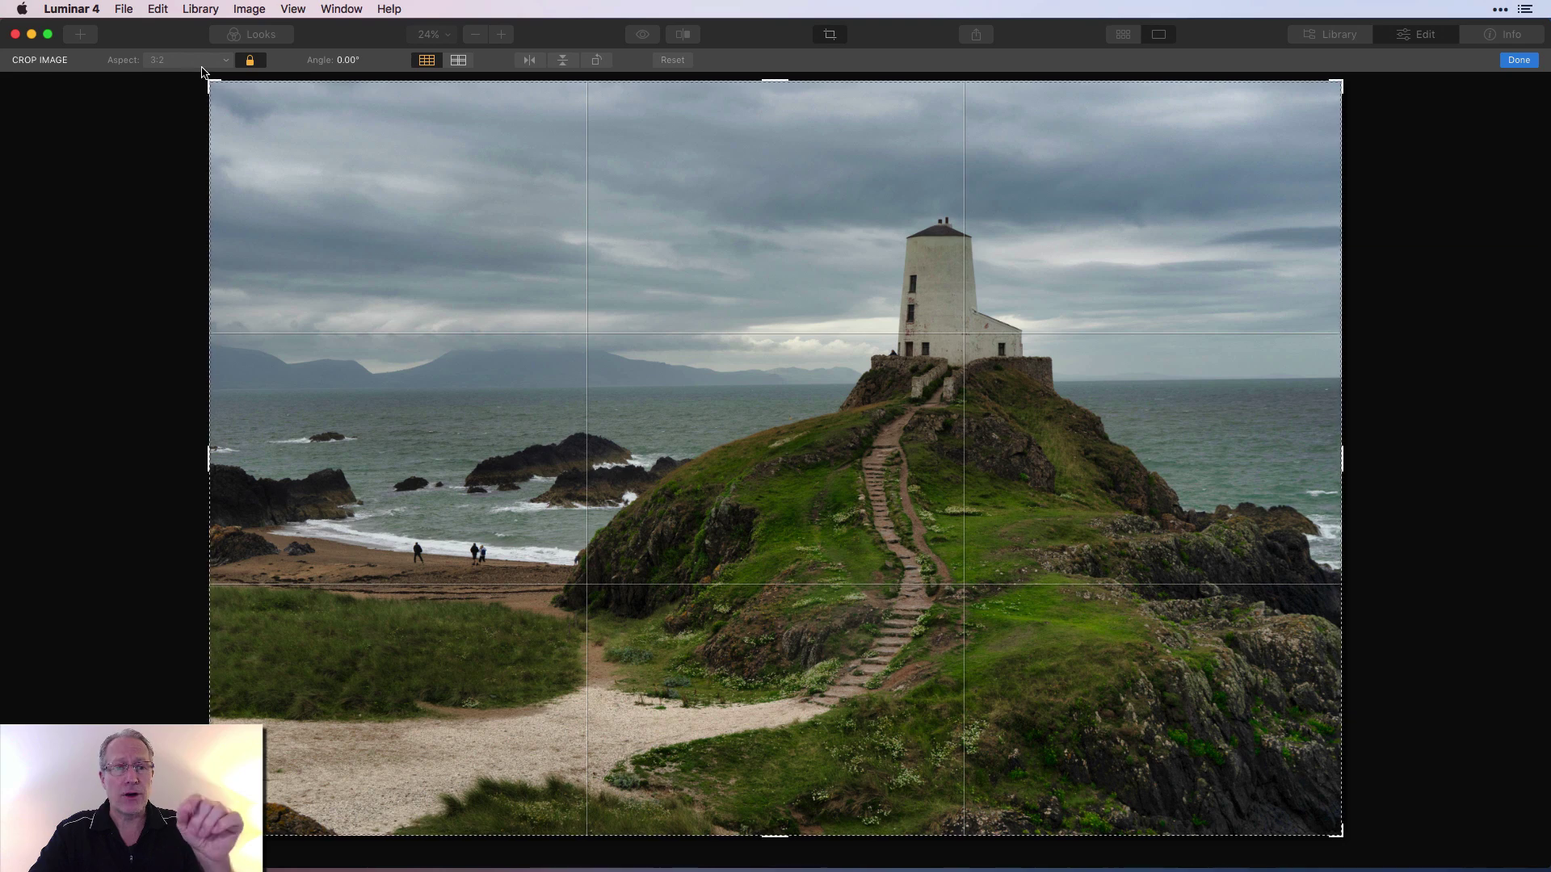
{"action": "left_click", "coordinate": [206, 65]}
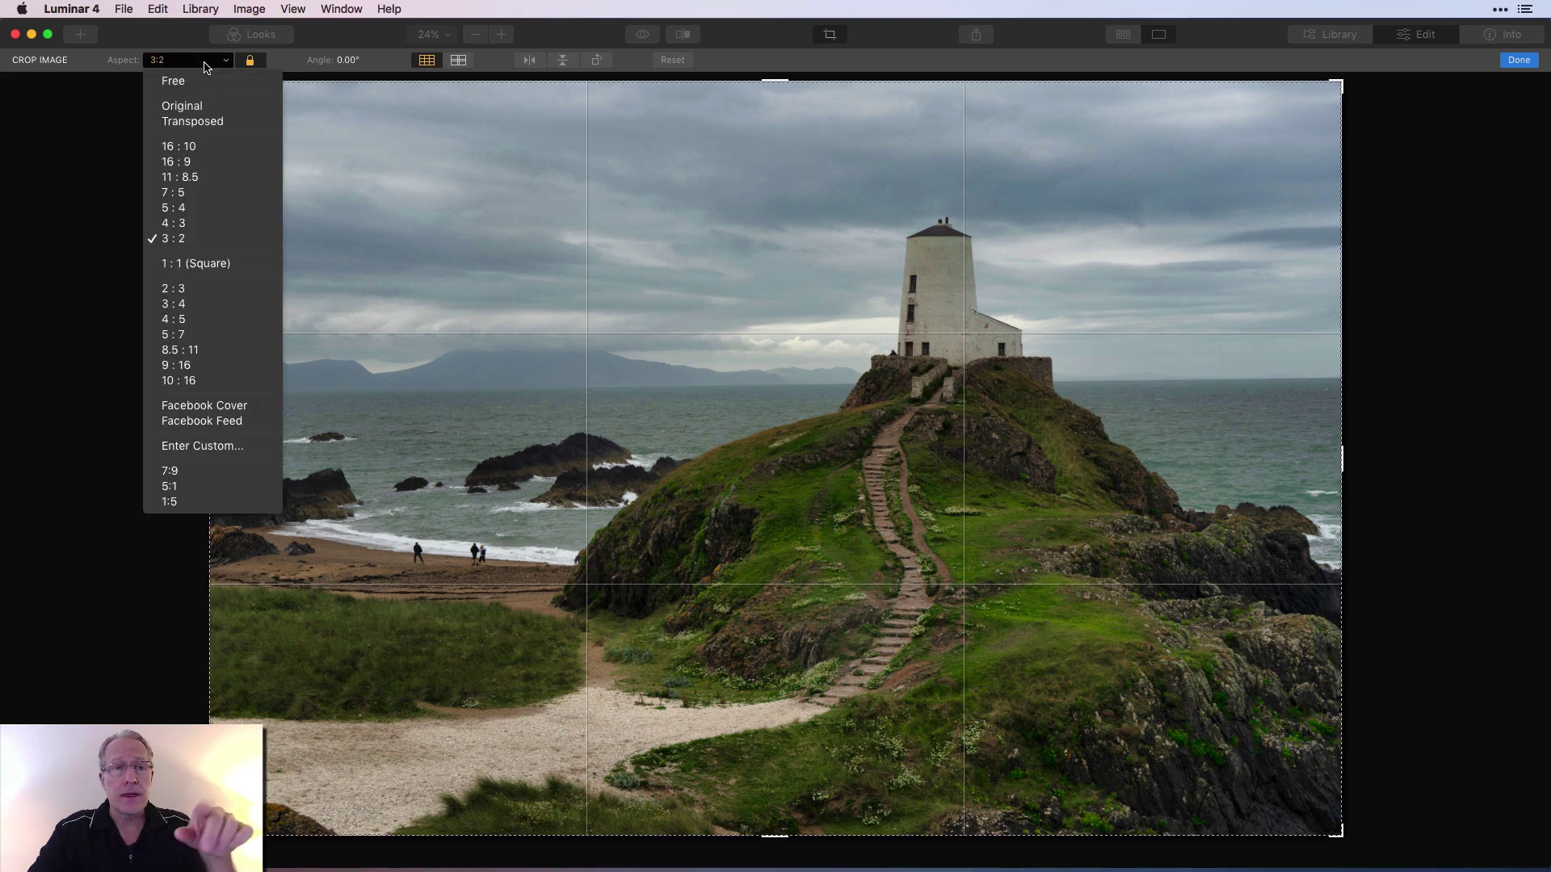
{"action": "left_click", "coordinate": [206, 150]}
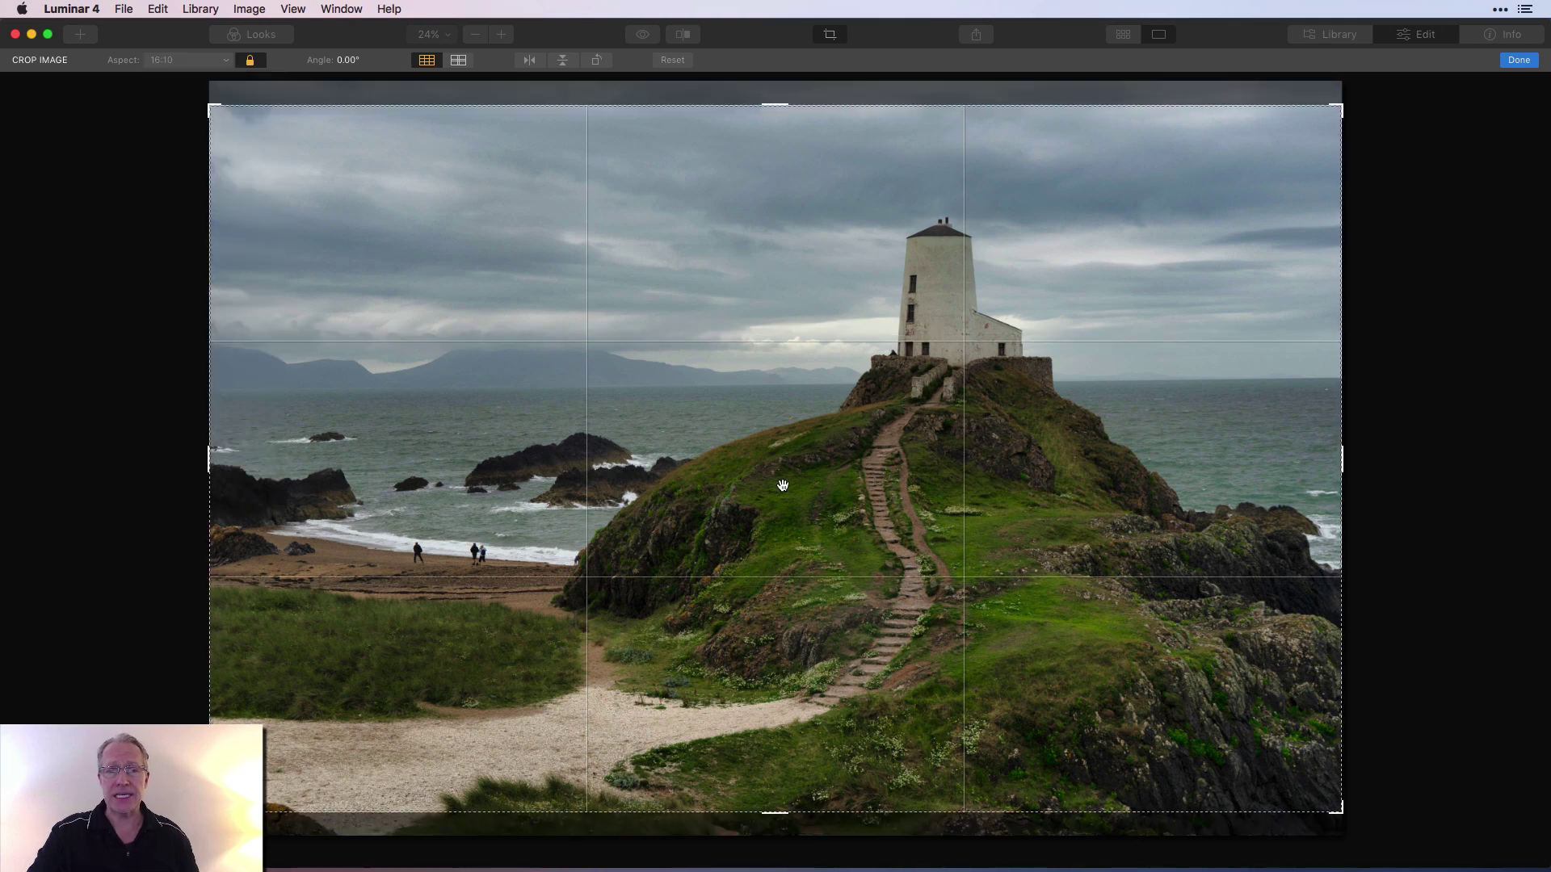
{"action": "left_click_drag", "start_coordinate": [783, 487], "coordinate": [792, 500]}
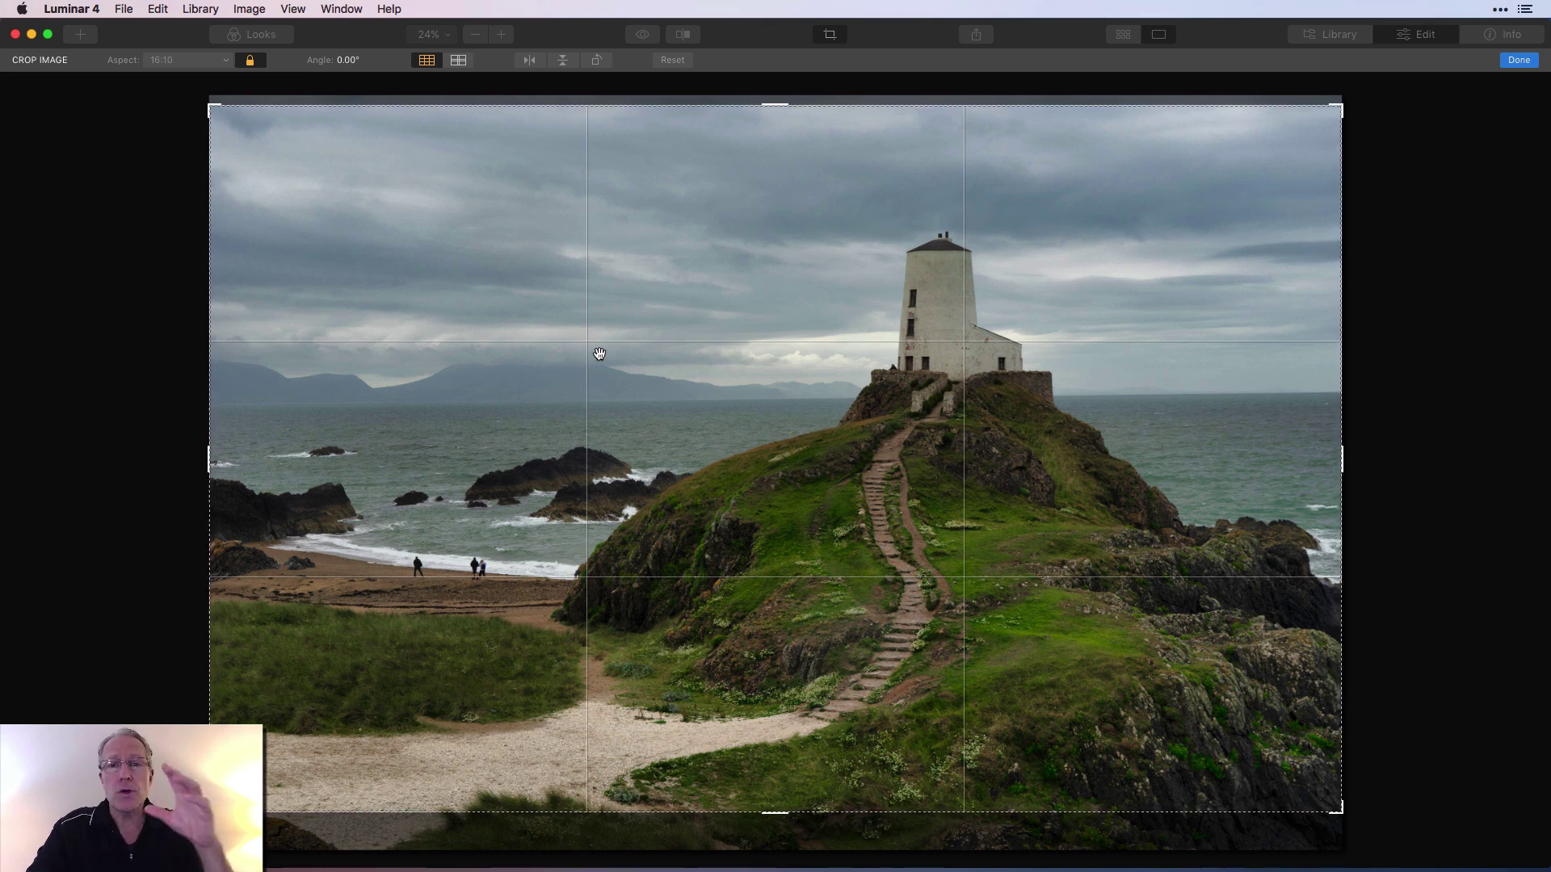
Step: Try a 16:9 crop with the photo lowered, then reset to the Original aspect
{"action": "left_click", "coordinate": [187, 60]}
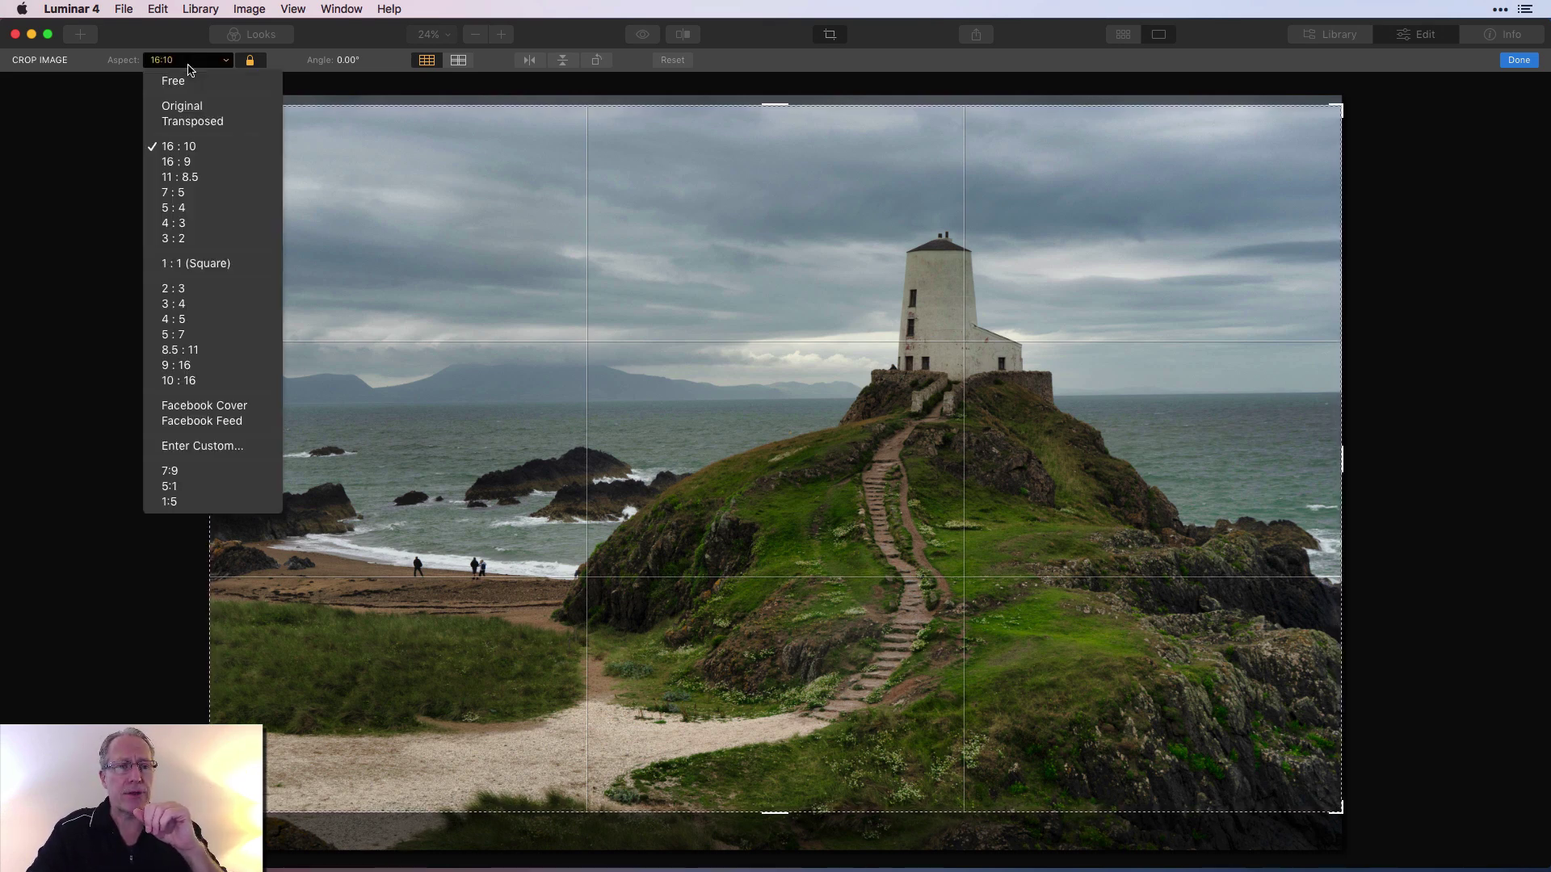
{"action": "left_click", "coordinate": [202, 161]}
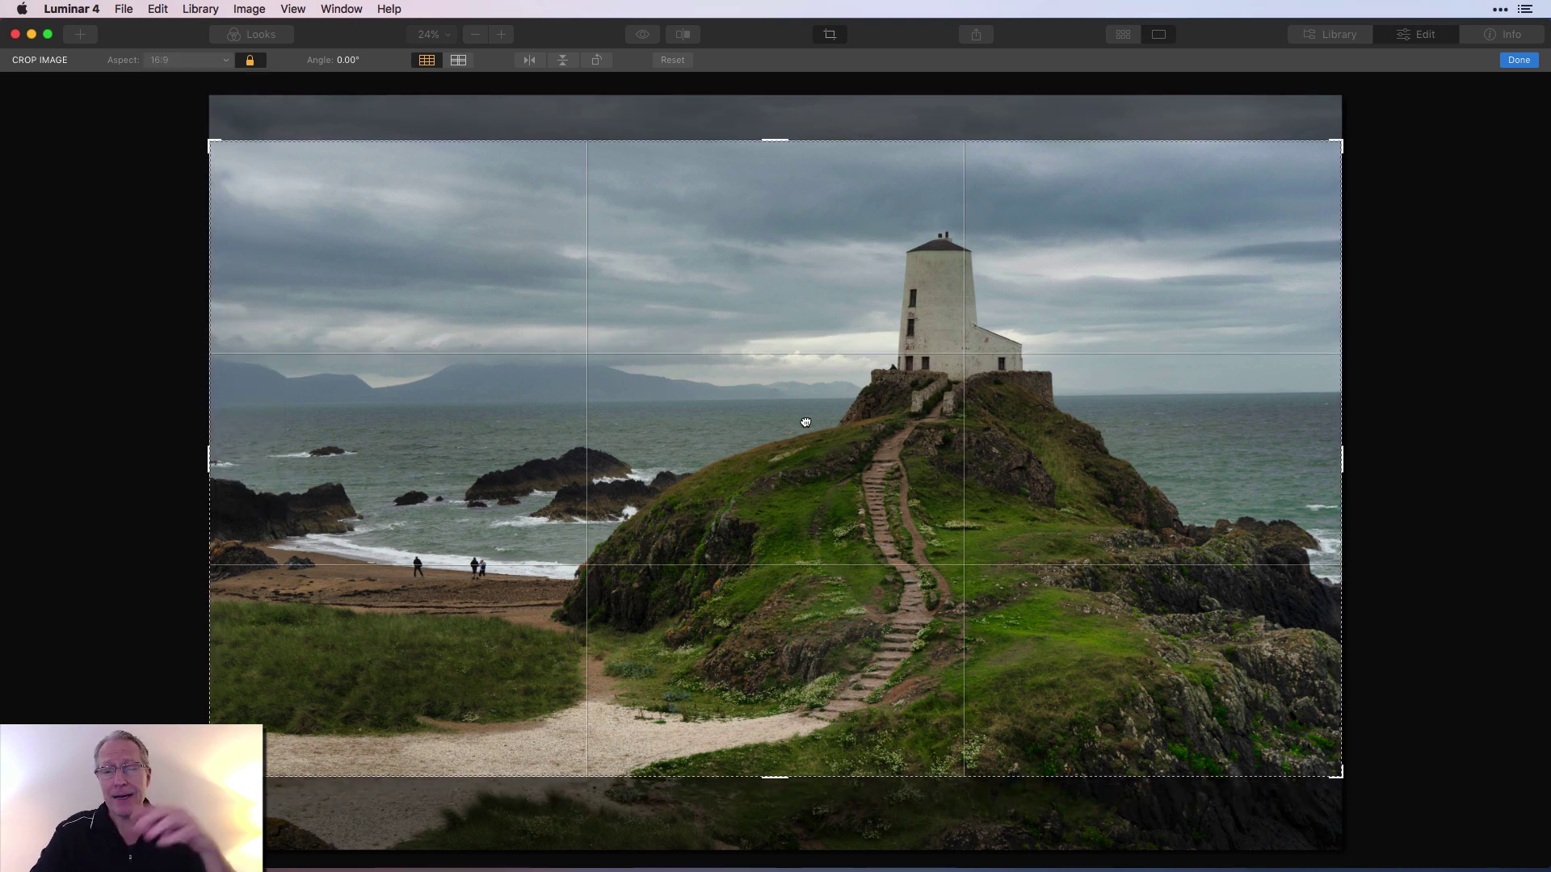
{"action": "left_click_drag", "start_coordinate": [804, 420], "coordinate": [812, 440]}
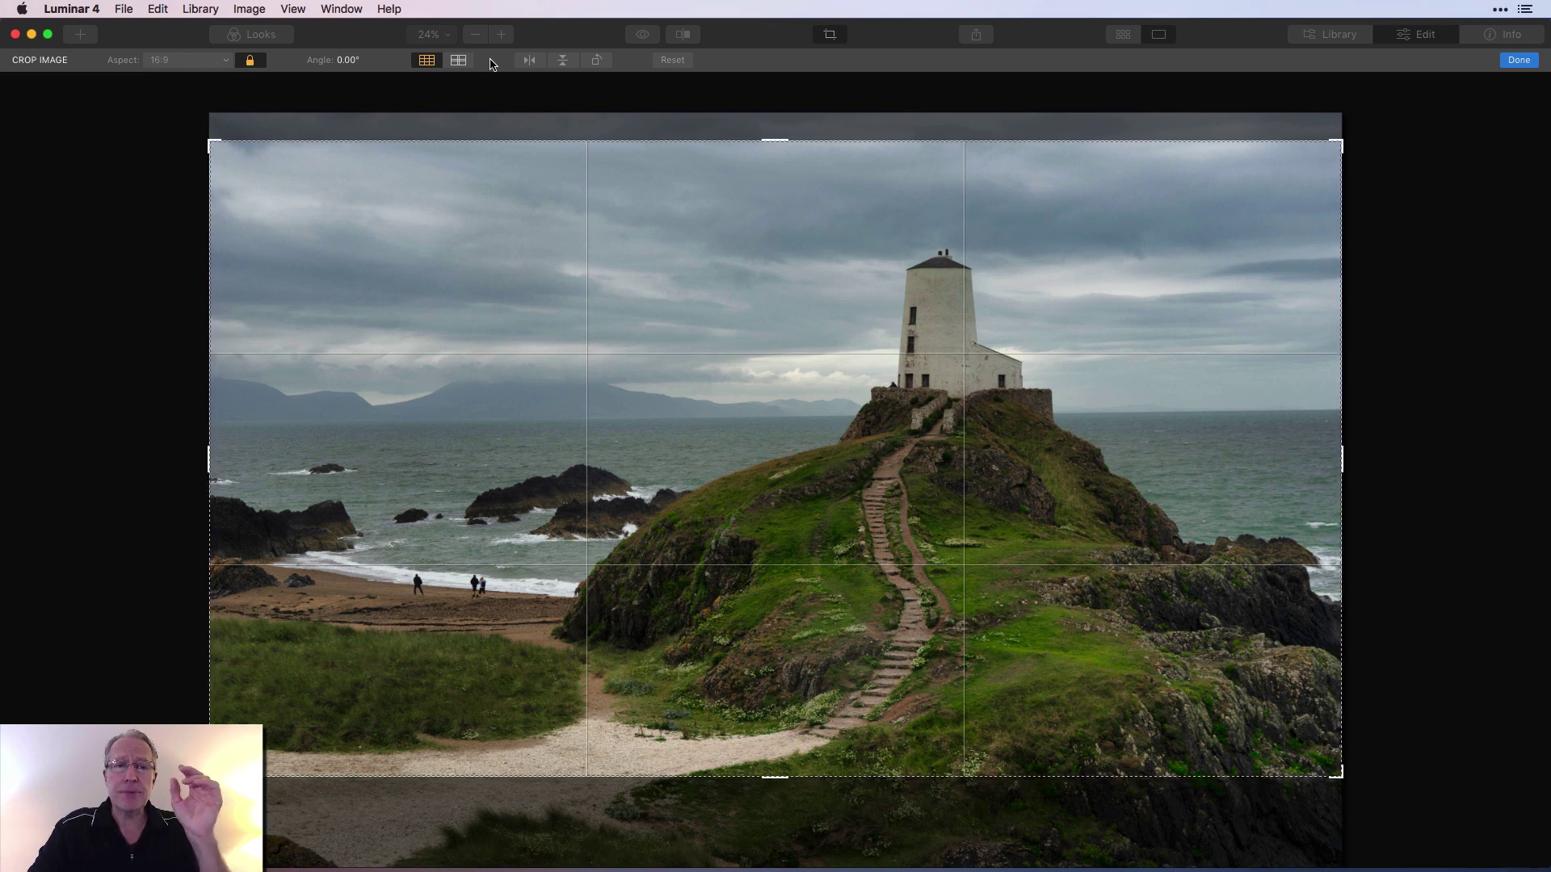
{"action": "left_click", "coordinate": [684, 60]}
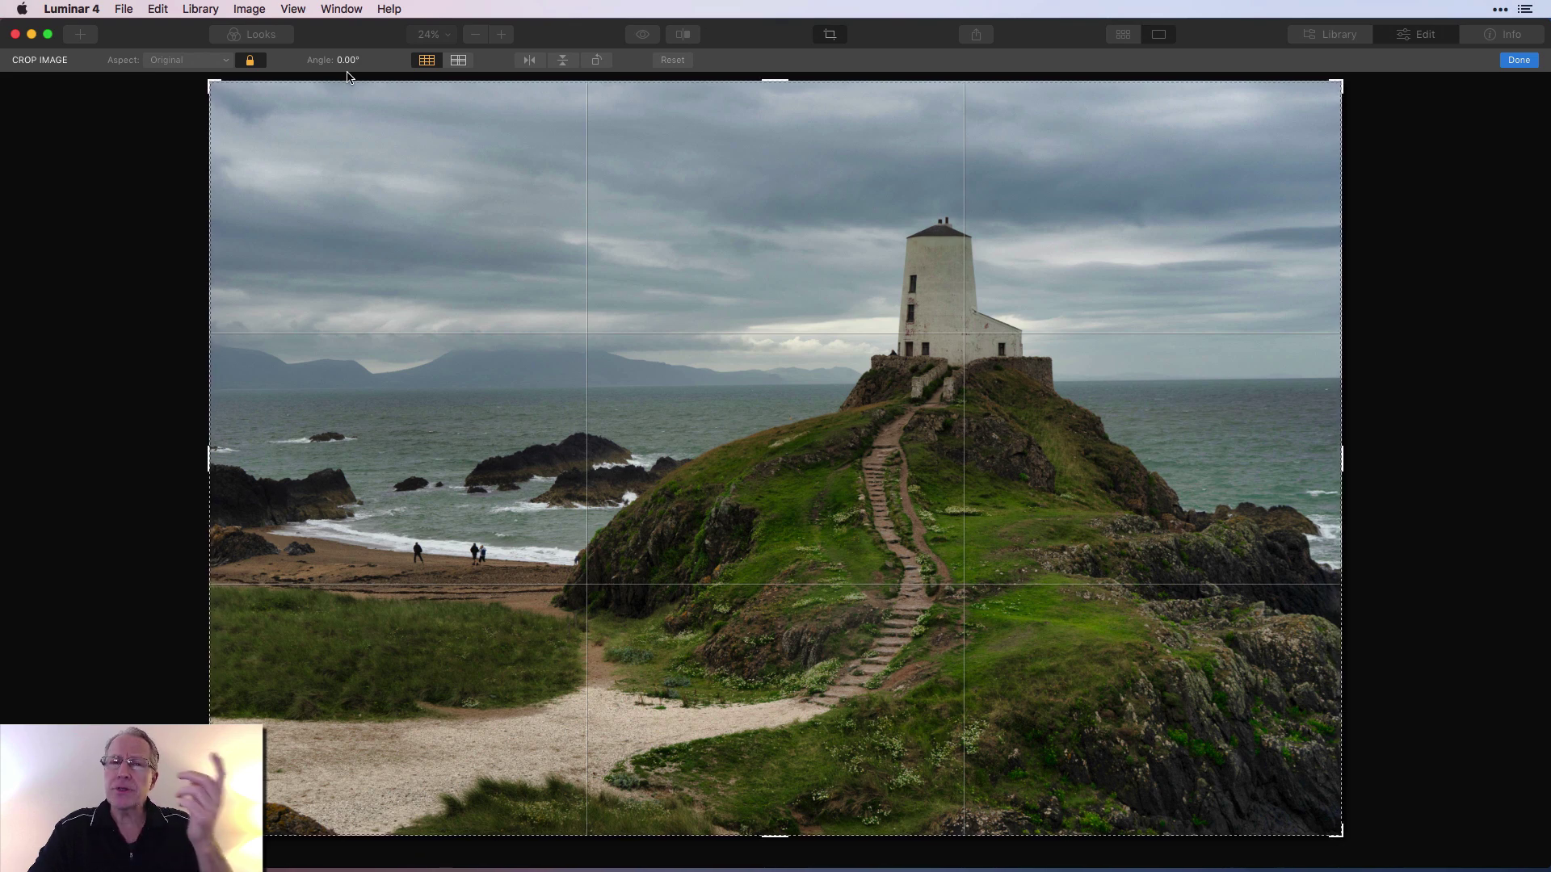
{"action": "left_click", "coordinate": [204, 63]}
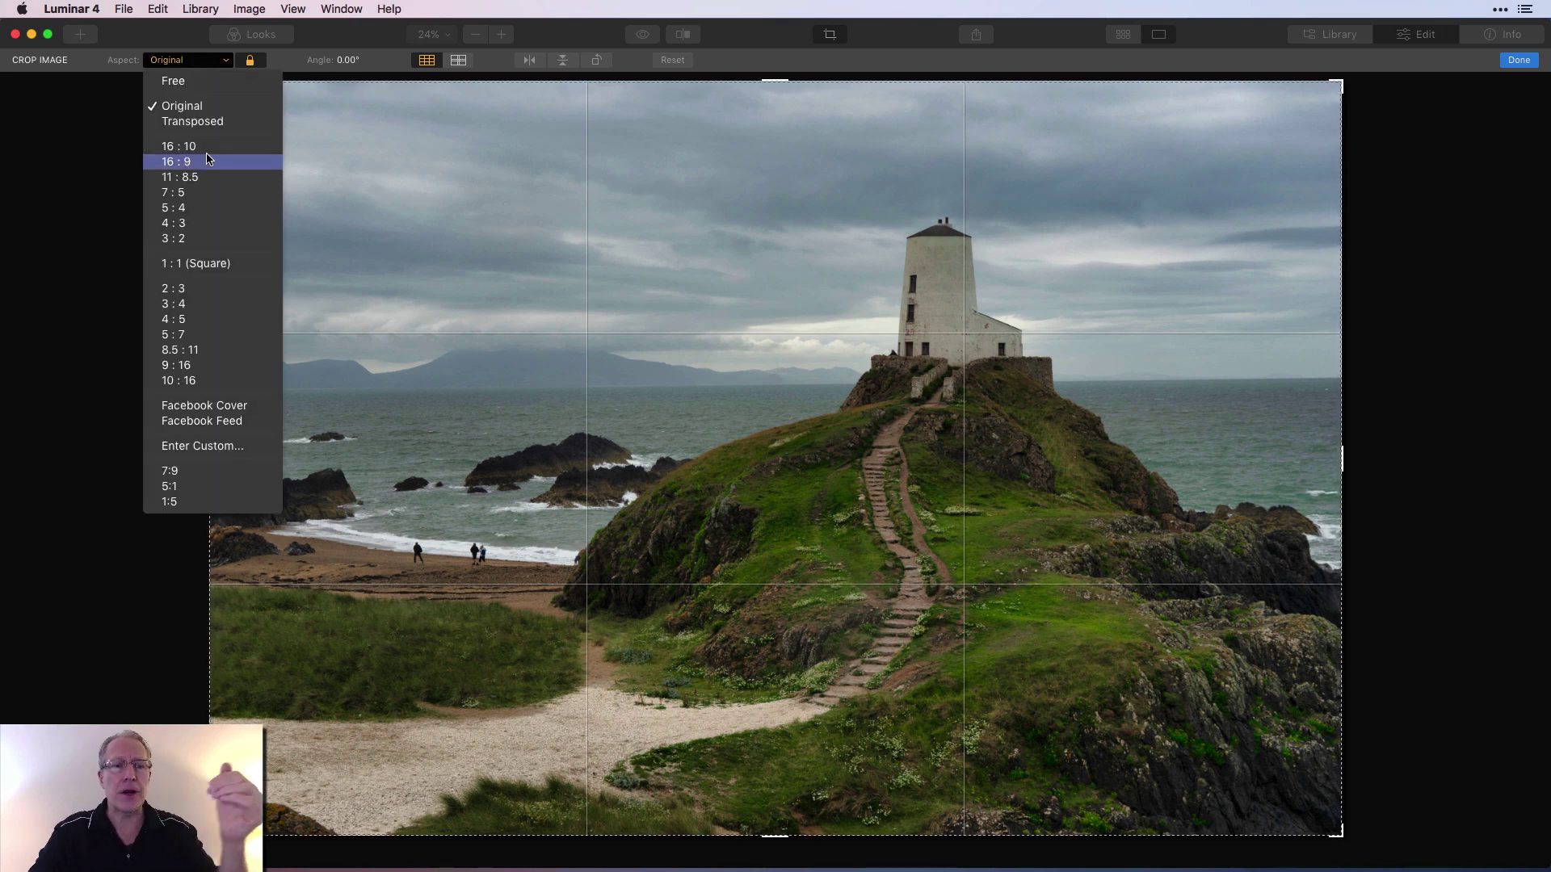
{"action": "left_click", "coordinate": [202, 263]}
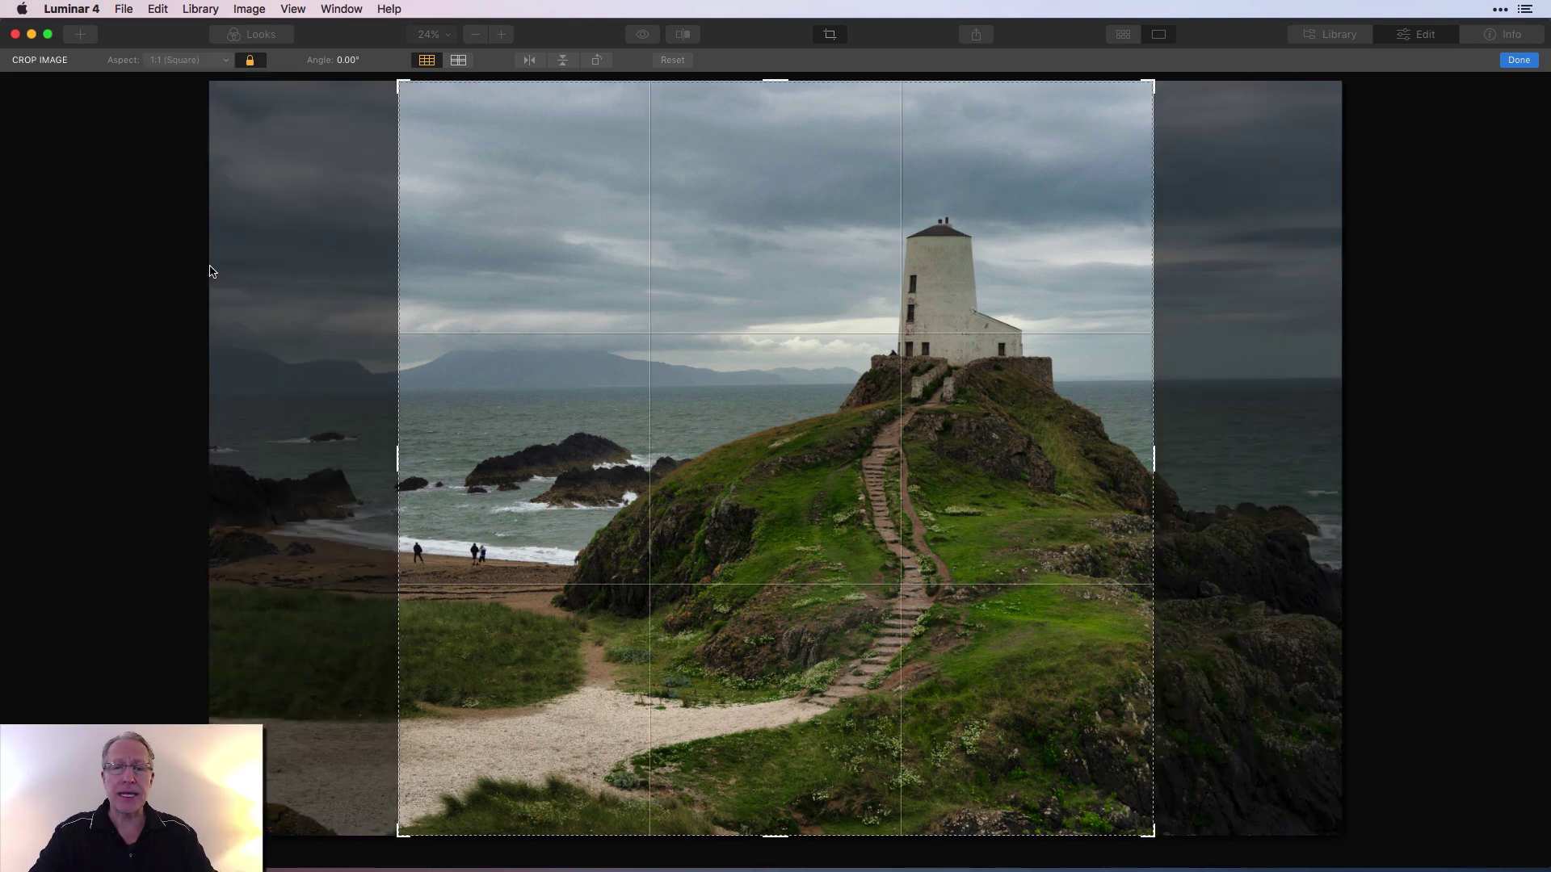
{"action": "left_click_drag", "start_coordinate": [937, 454], "coordinate": [906, 459]}
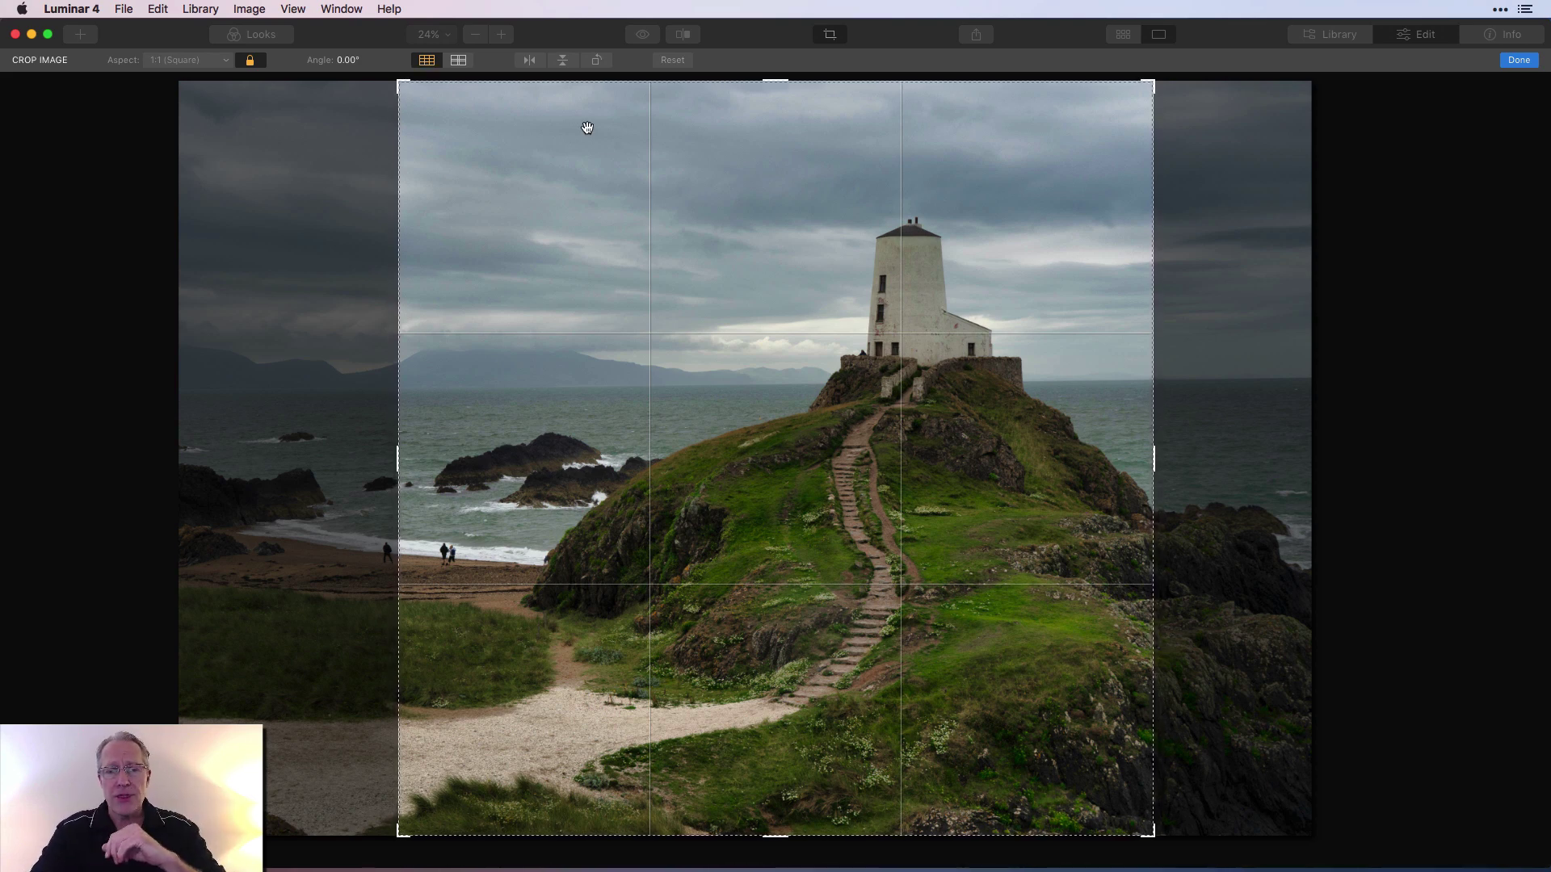
Step: Reset the crop, preview the golden-ratio grid, then return to the rule-of-thirds grid
{"action": "left_click", "coordinate": [679, 62]}
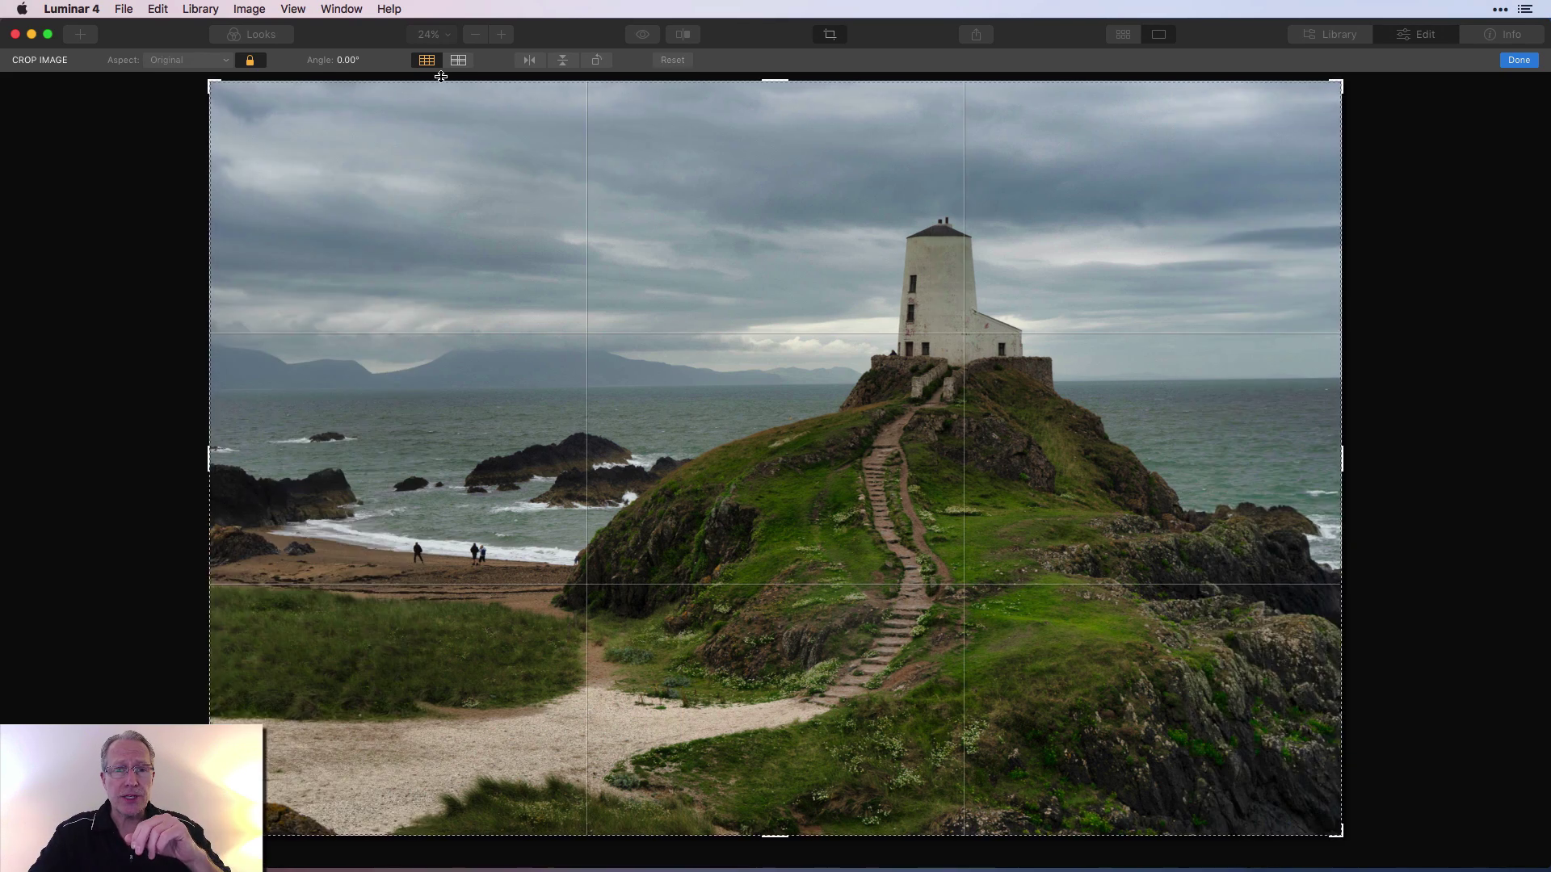
{"action": "left_click", "coordinate": [460, 61]}
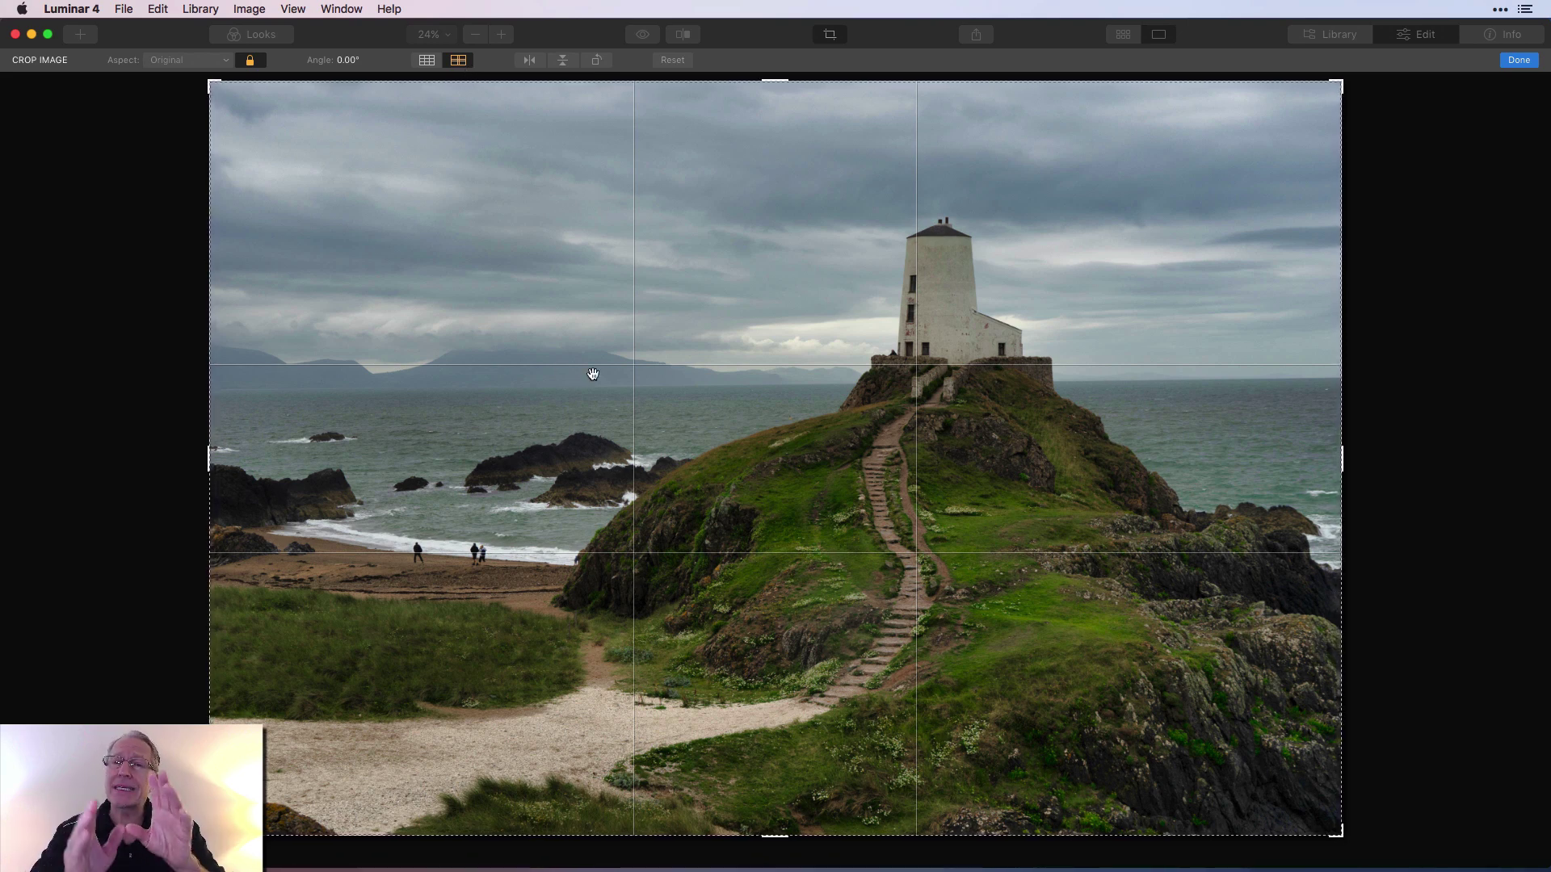
{"action": "left_click", "coordinate": [423, 63]}
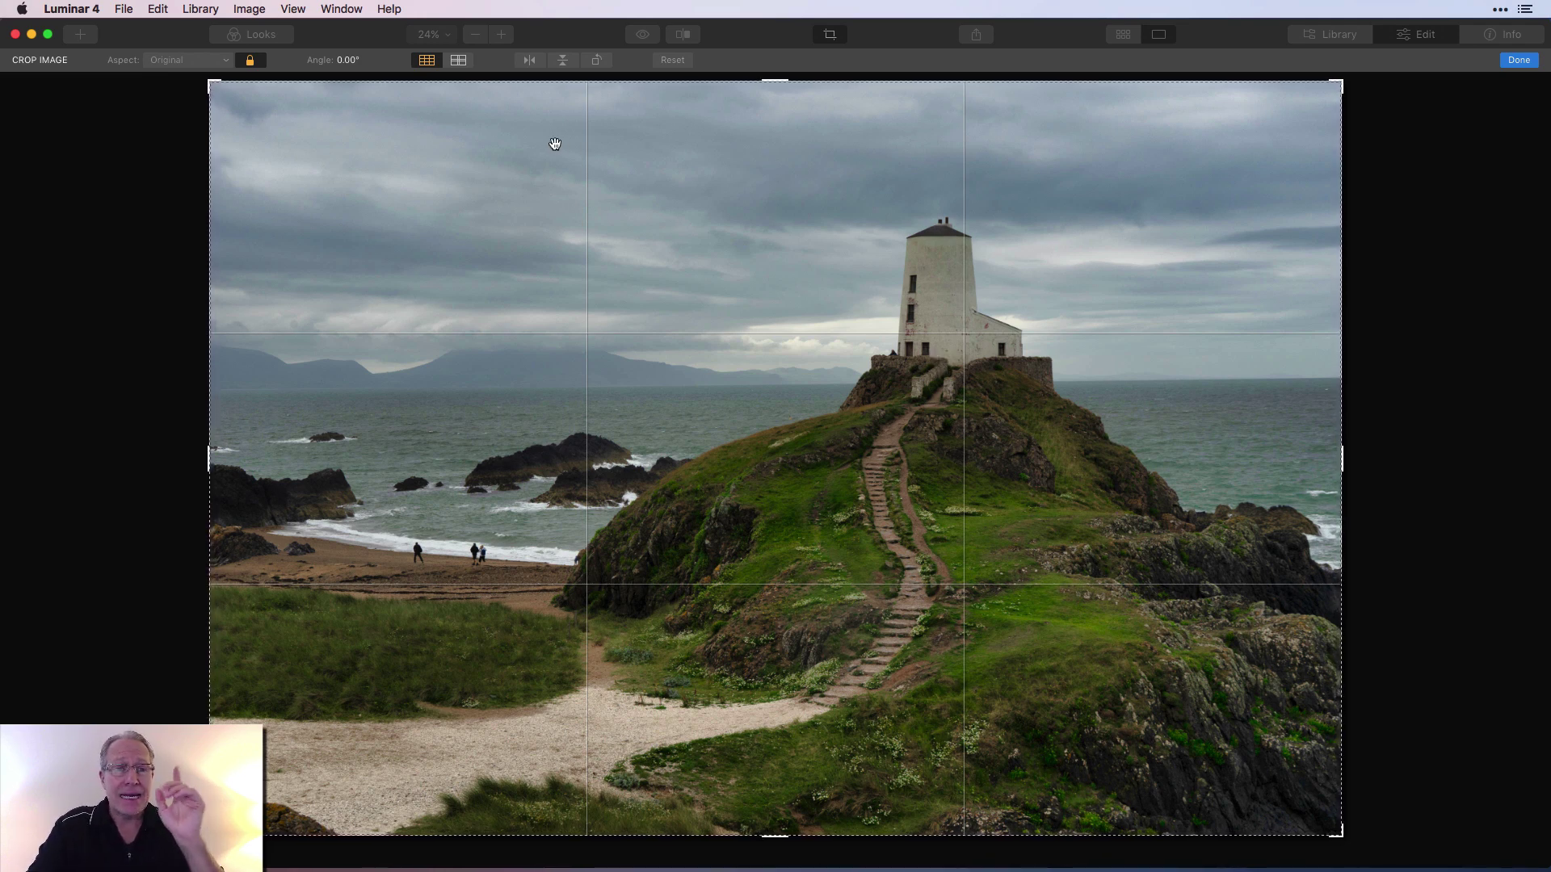
Step: Set a 1:1 square crop and position the lighthouse slightly right of centre
{"action": "left_click", "coordinate": [250, 60]}
{"action": "left_click", "coordinate": [187, 60]}
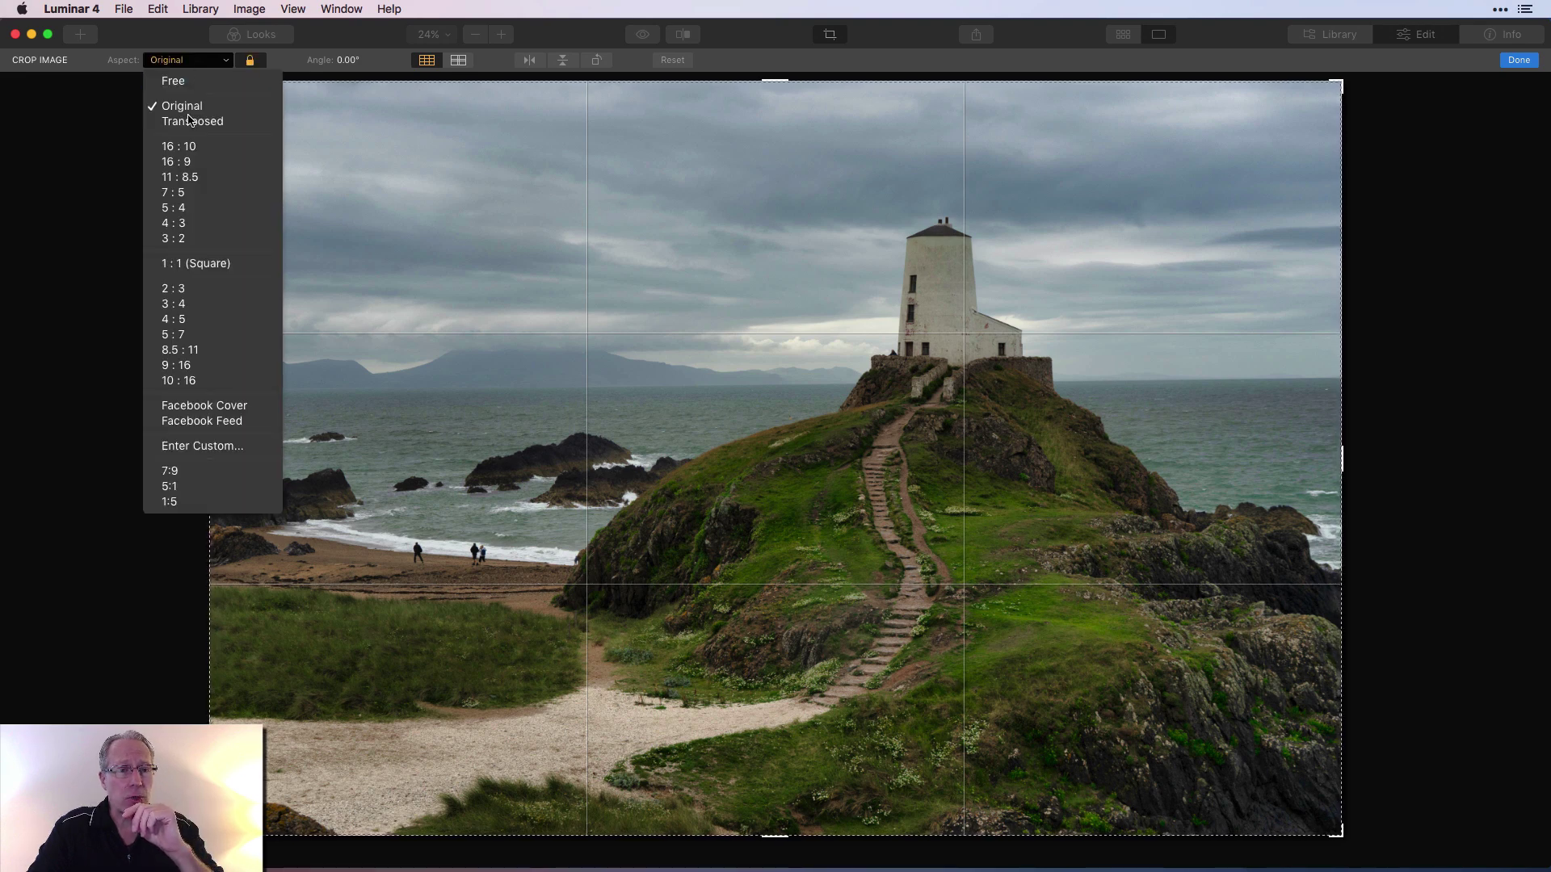
{"action": "left_click", "coordinate": [193, 266]}
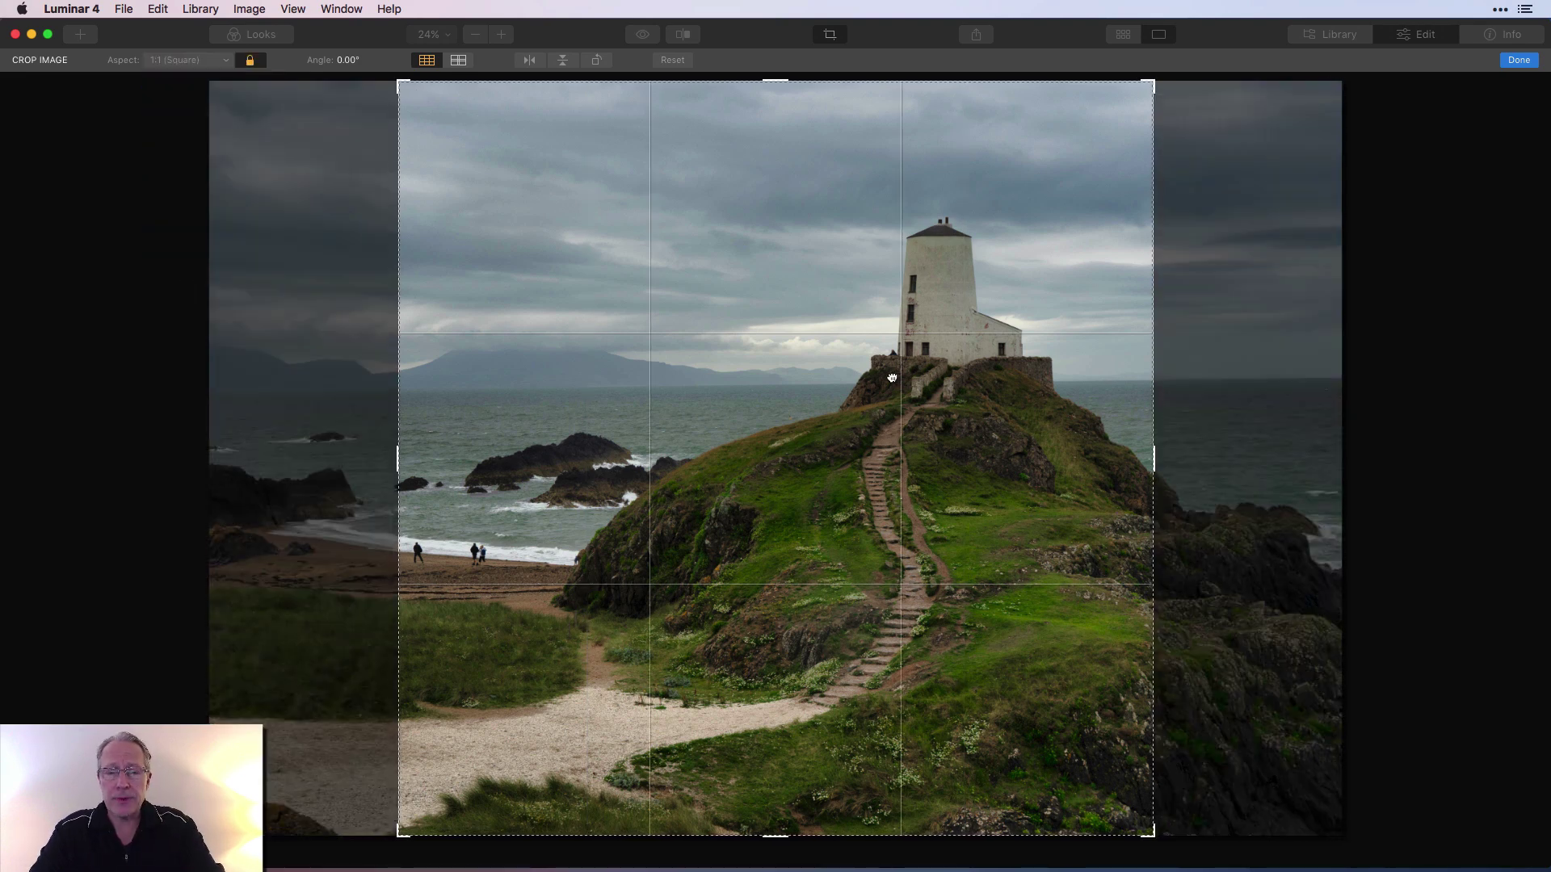
{"action": "left_click_drag", "start_coordinate": [892, 378], "coordinate": [835, 376]}
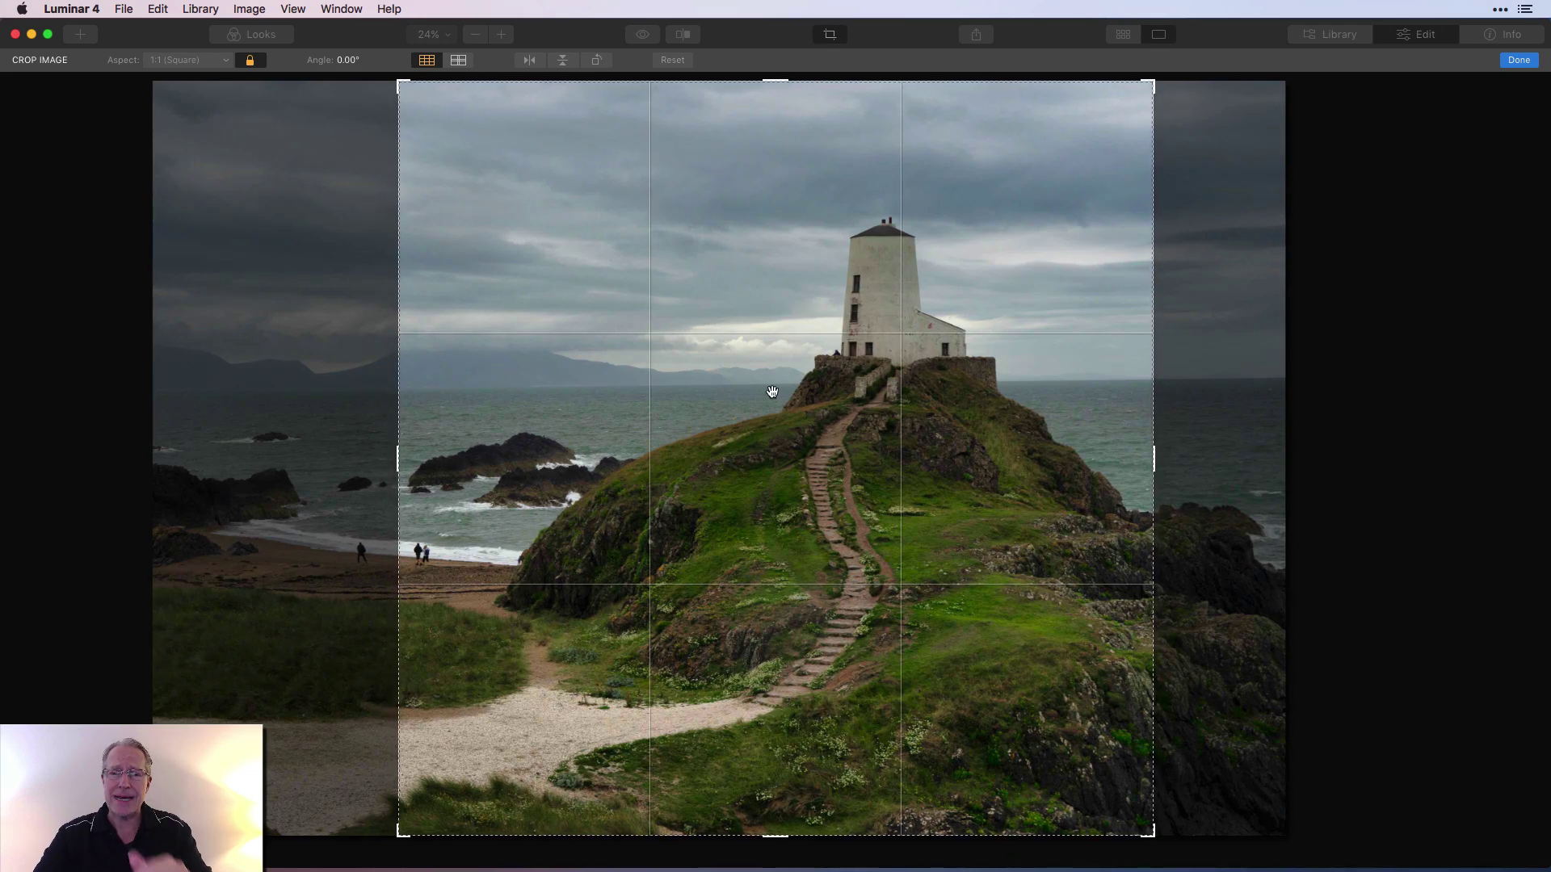
{"action": "left_click_drag", "start_coordinate": [772, 391], "coordinate": [770, 405]}
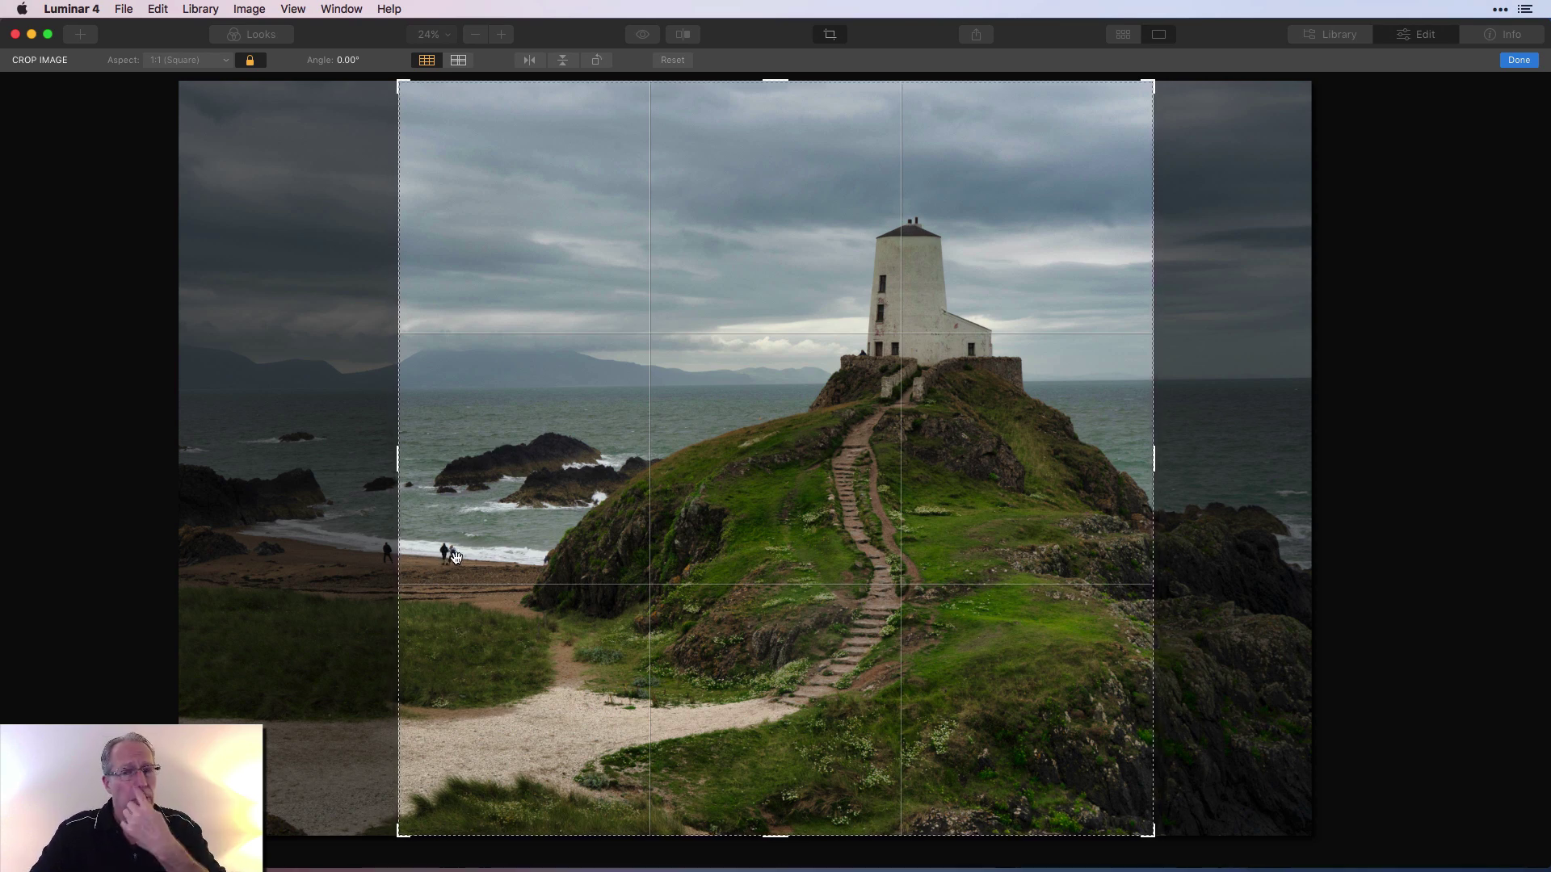
{"action": "mouse_move", "coordinate": [446, 556]}
{"action": "left_mouse_down"}
{"action": "mouse_move", "coordinate": [495, 574]}
{"action": "mouse_move", "coordinate": [444, 571]}
{"action": "left_mouse_up"}
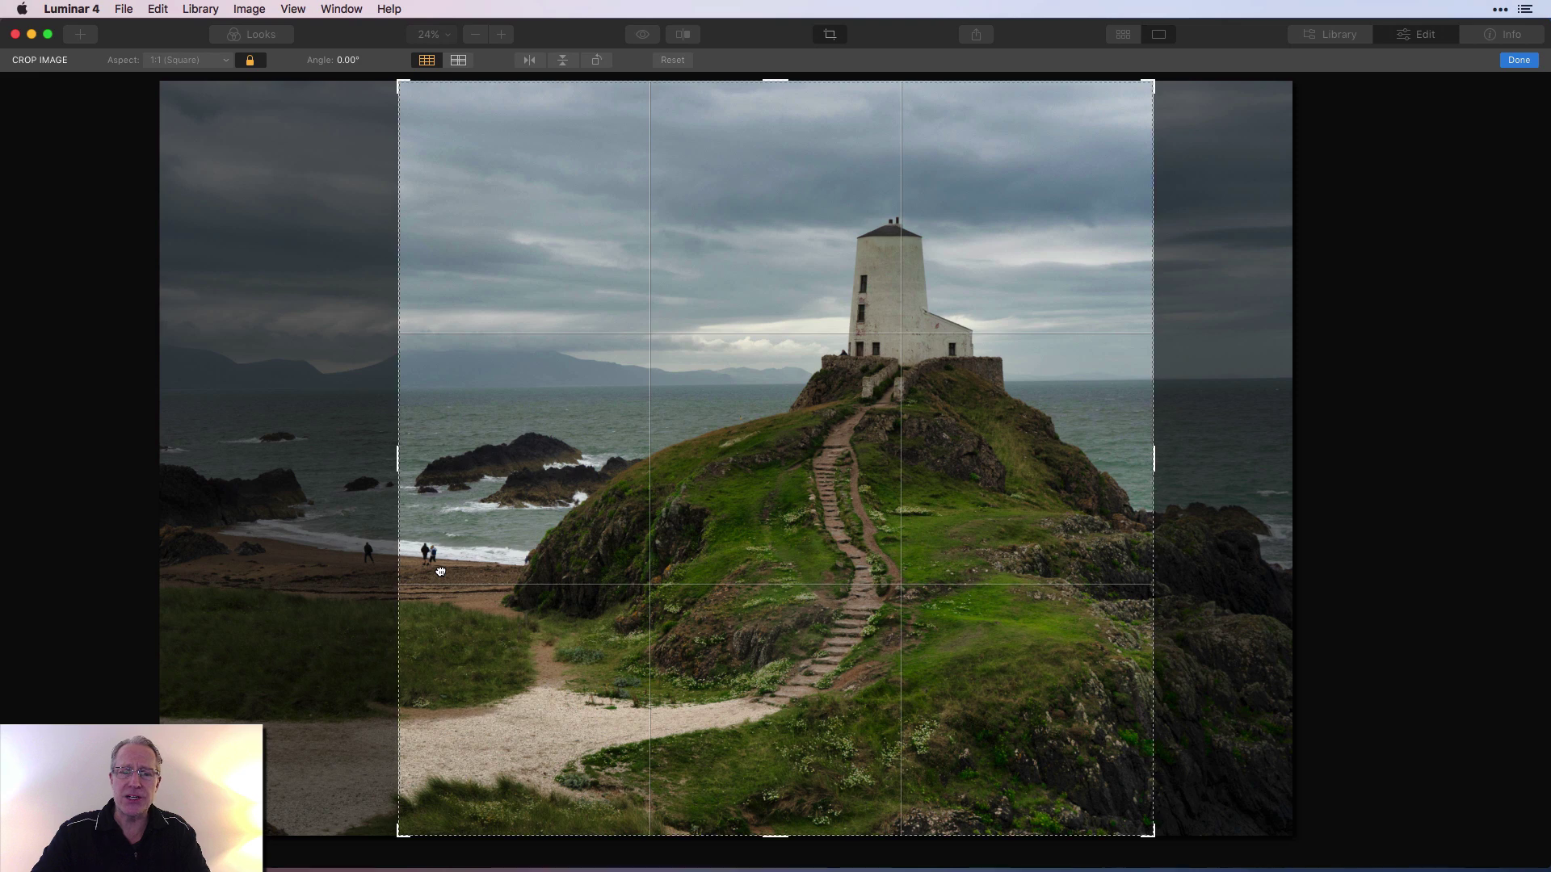
{"action": "left_click_drag", "start_coordinate": [440, 572], "coordinate": [461, 571]}
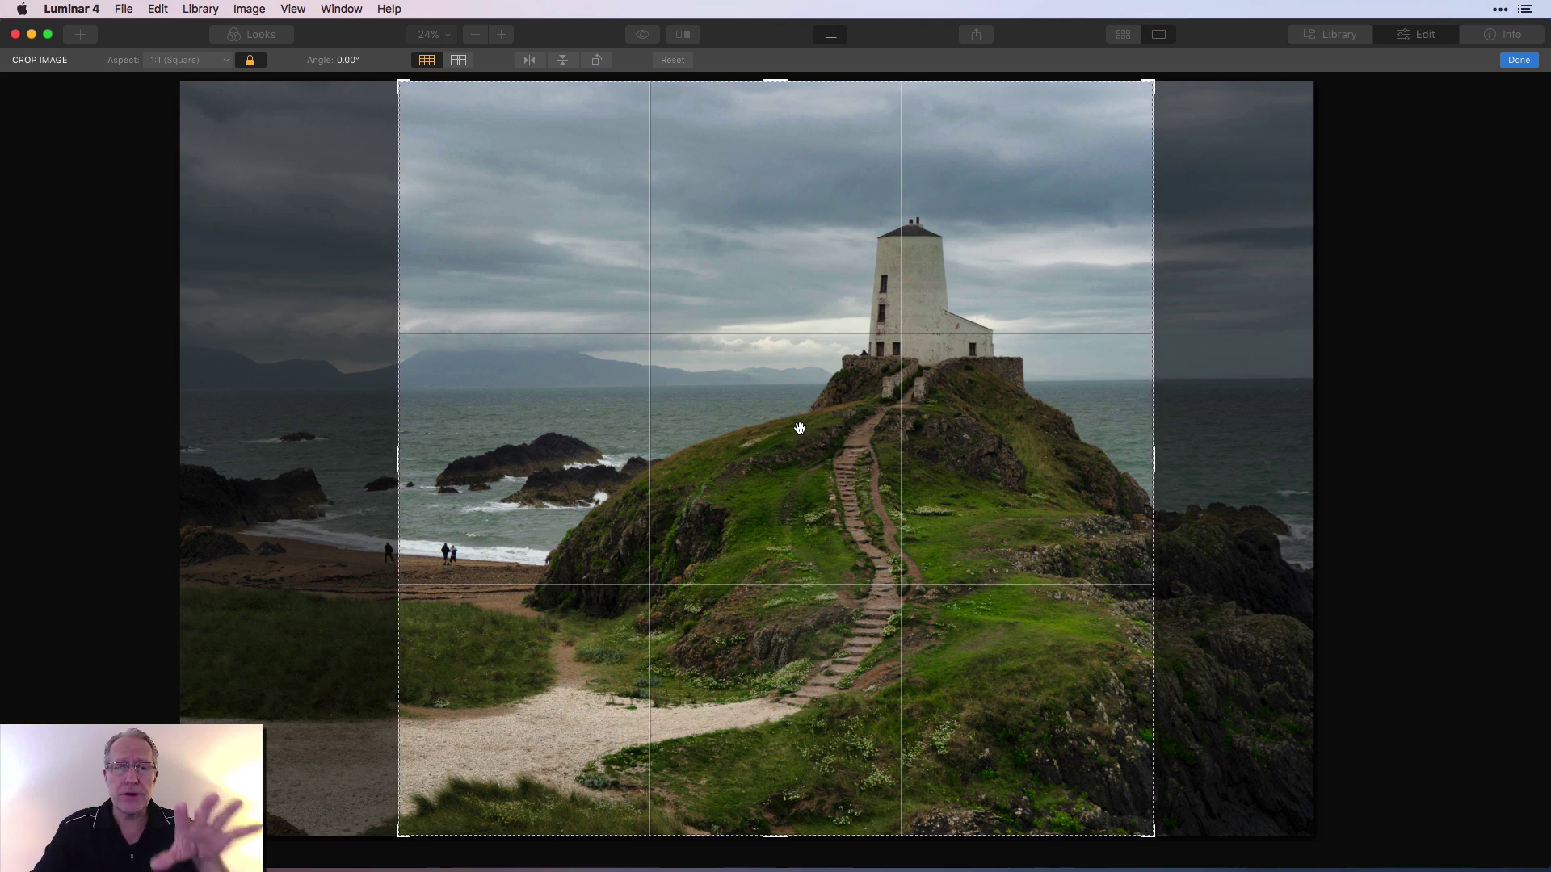
Step: Reset, try 4:3, then frame the lighthouse in a 2:3 portrait crop and choose Enter Custom
{"action": "left_click", "coordinate": [673, 60]}
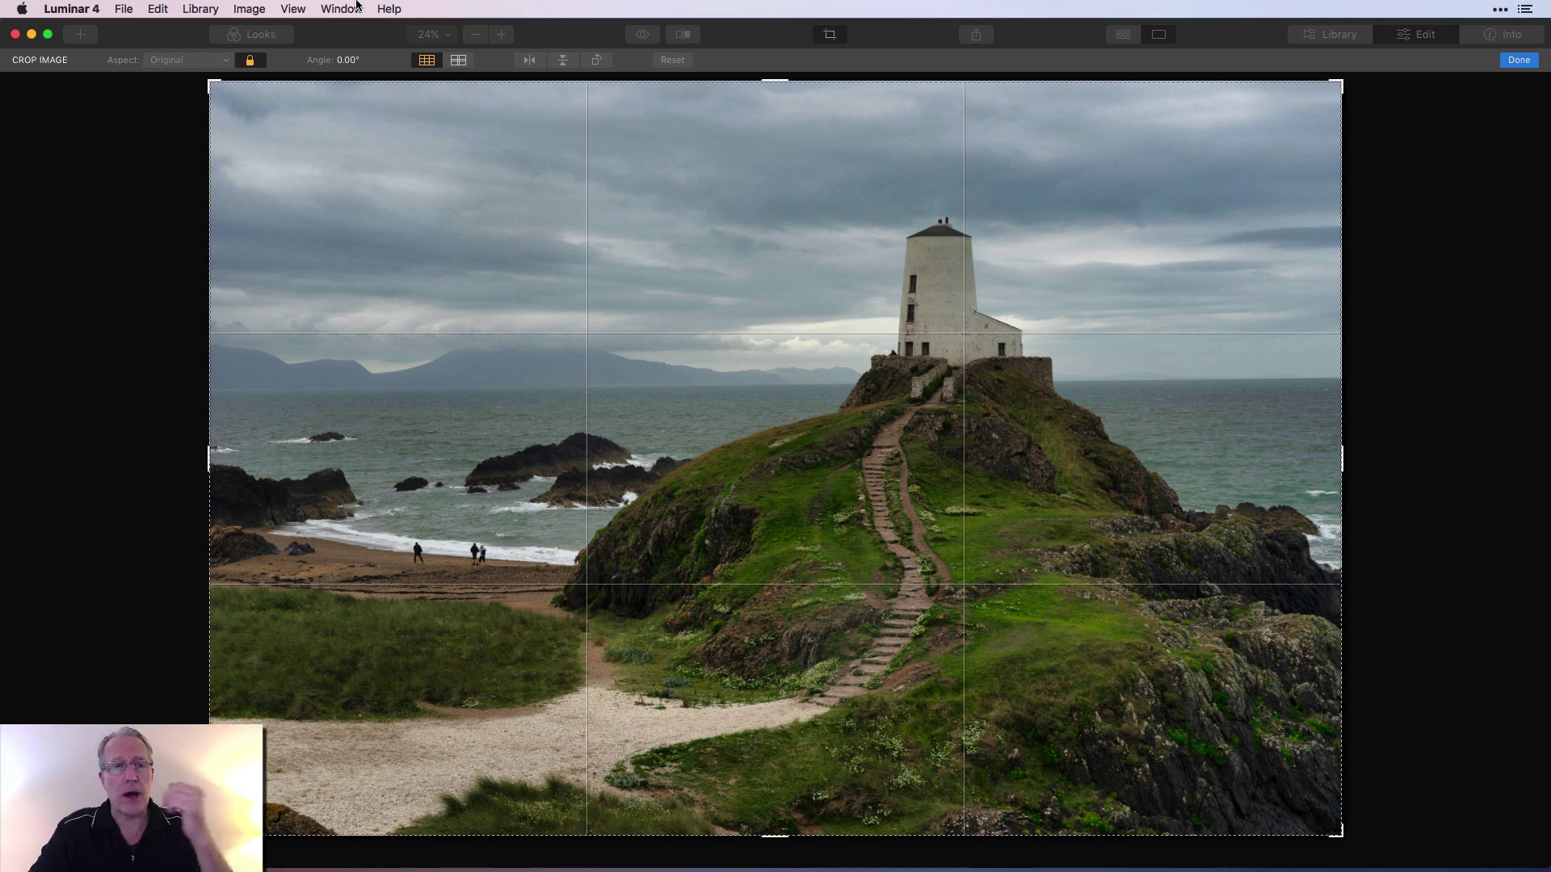
{"action": "left_click", "coordinate": [204, 61]}
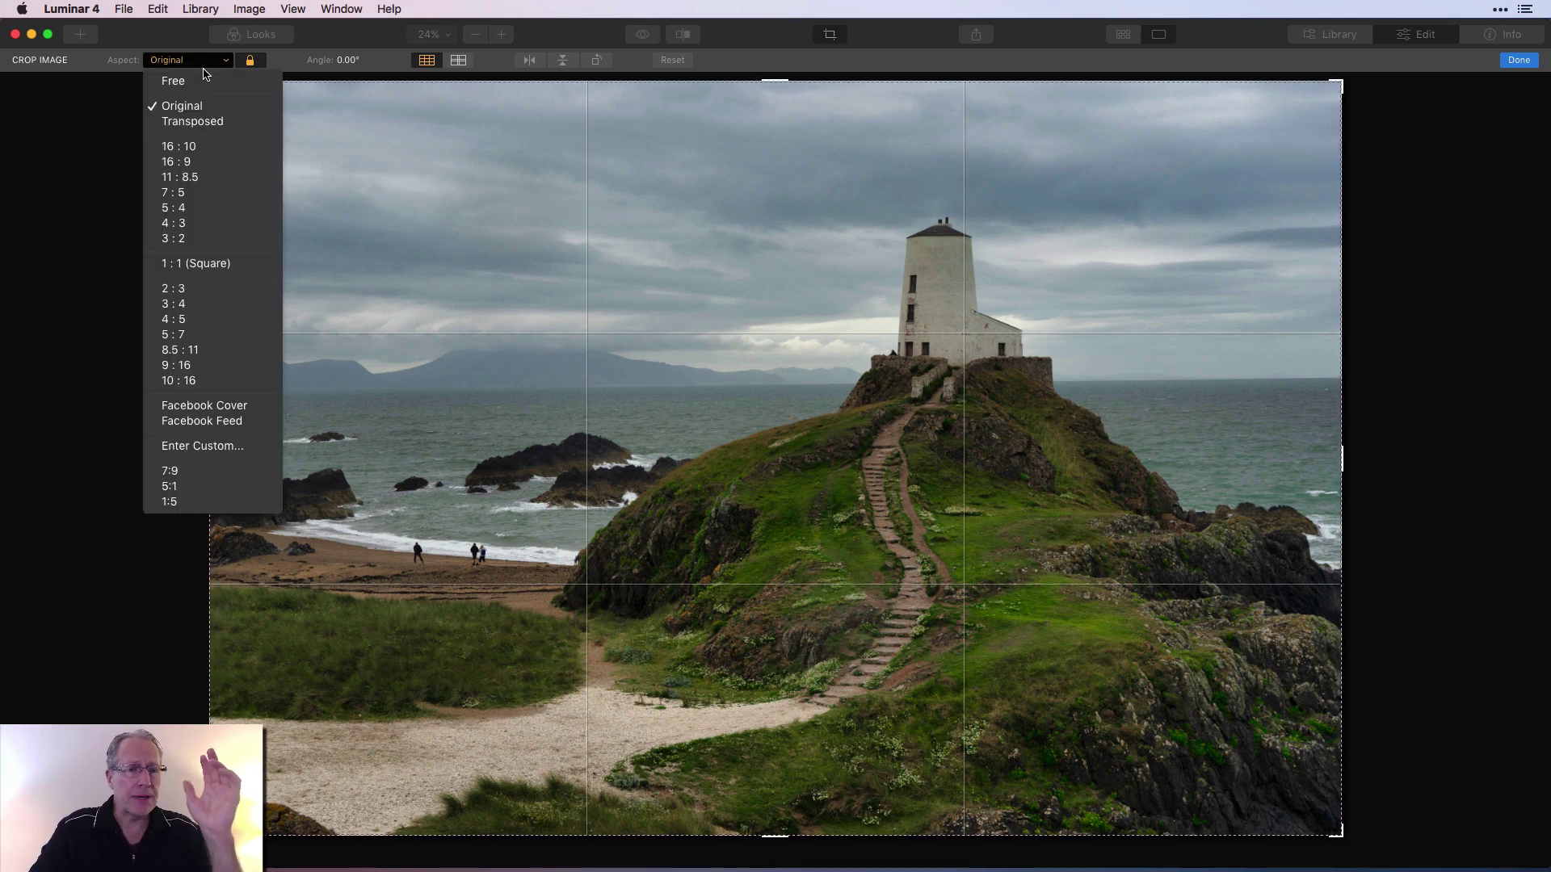
{"action": "left_click", "coordinate": [194, 223]}
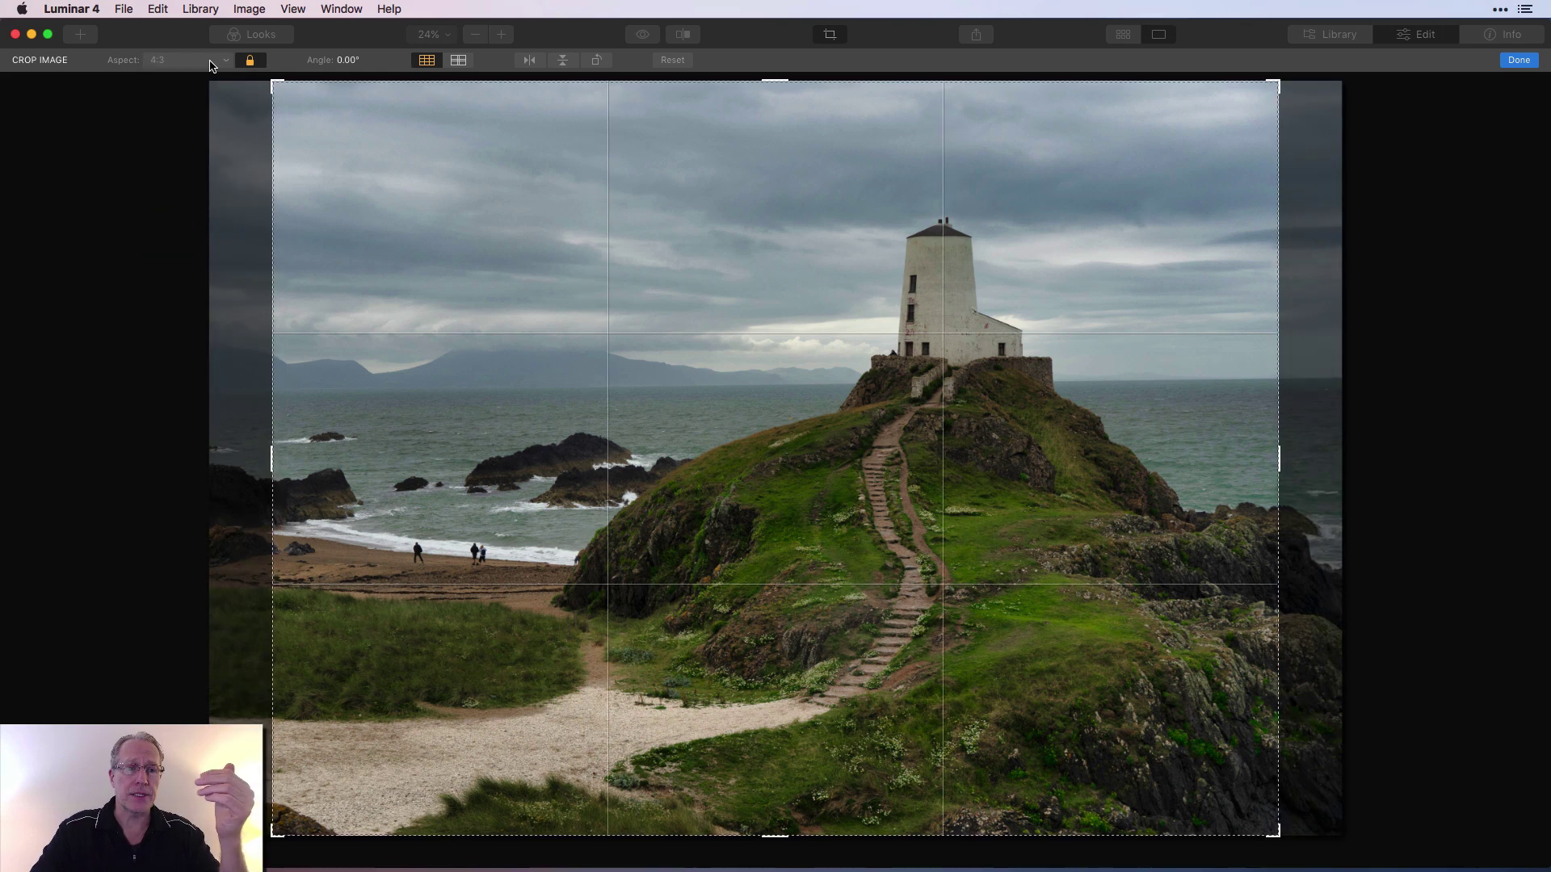
{"action": "left_click", "coordinate": [212, 64]}
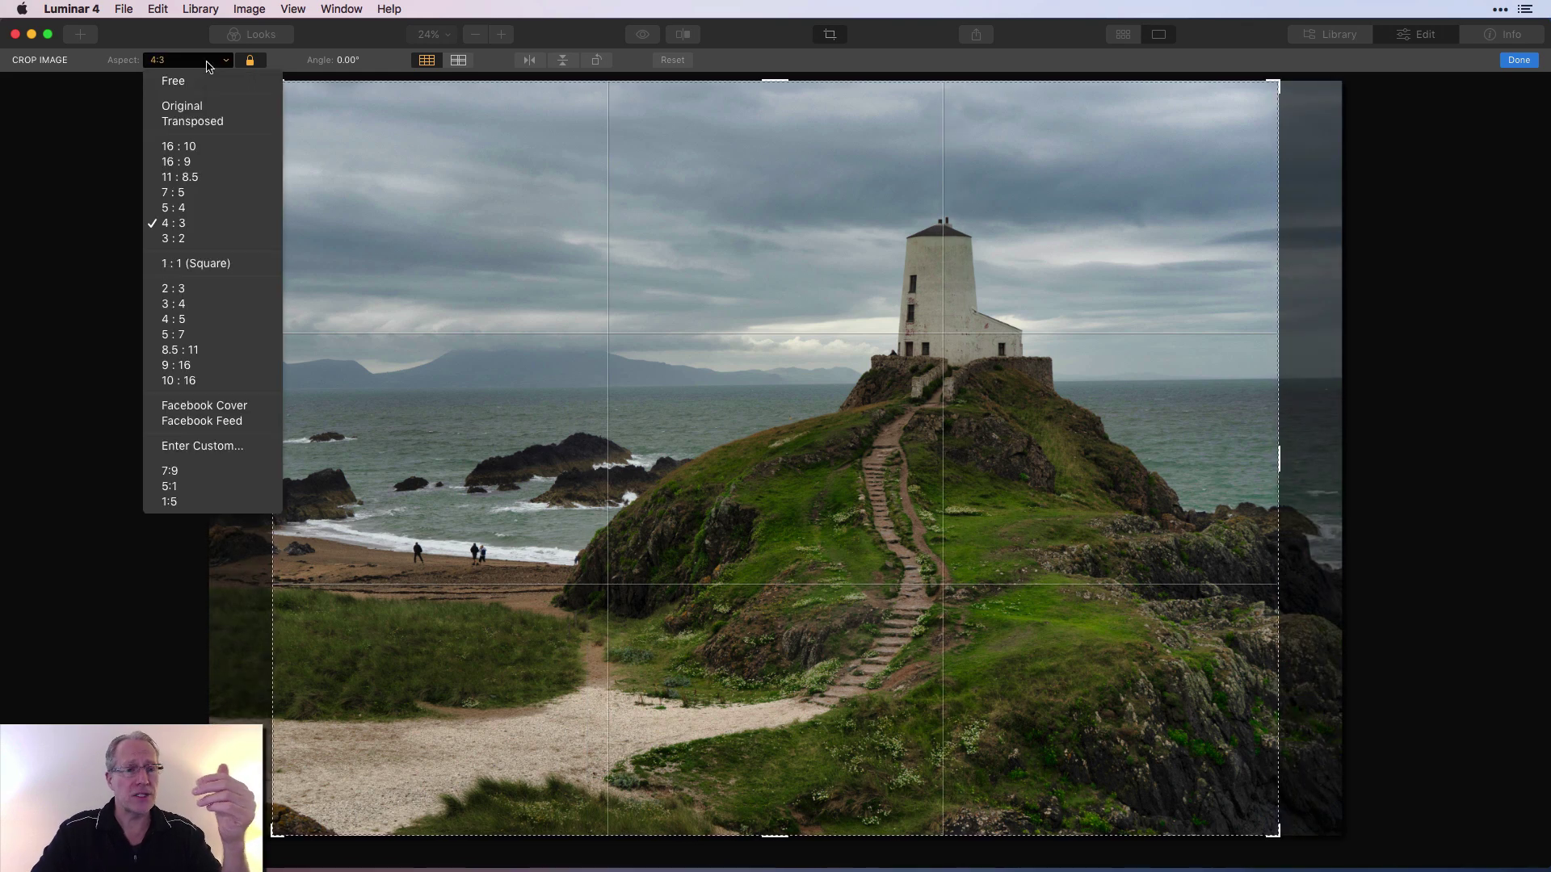
{"action": "left_click", "coordinate": [207, 287]}
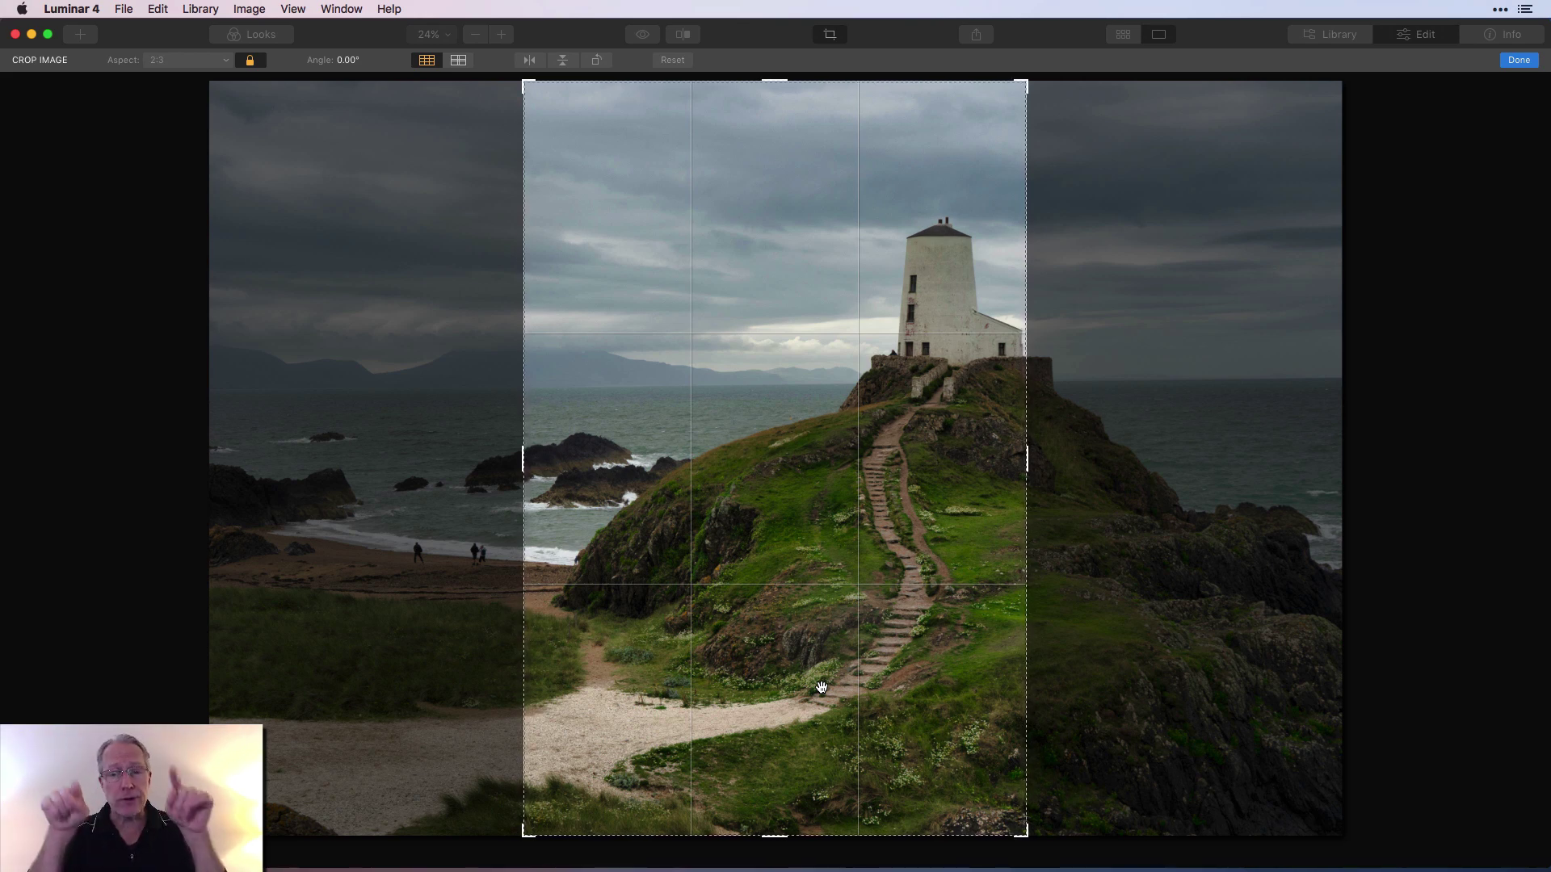
{"action": "left_click_drag", "start_coordinate": [894, 582], "coordinate": [844, 614]}
{"action": "left_click", "coordinate": [202, 65]}
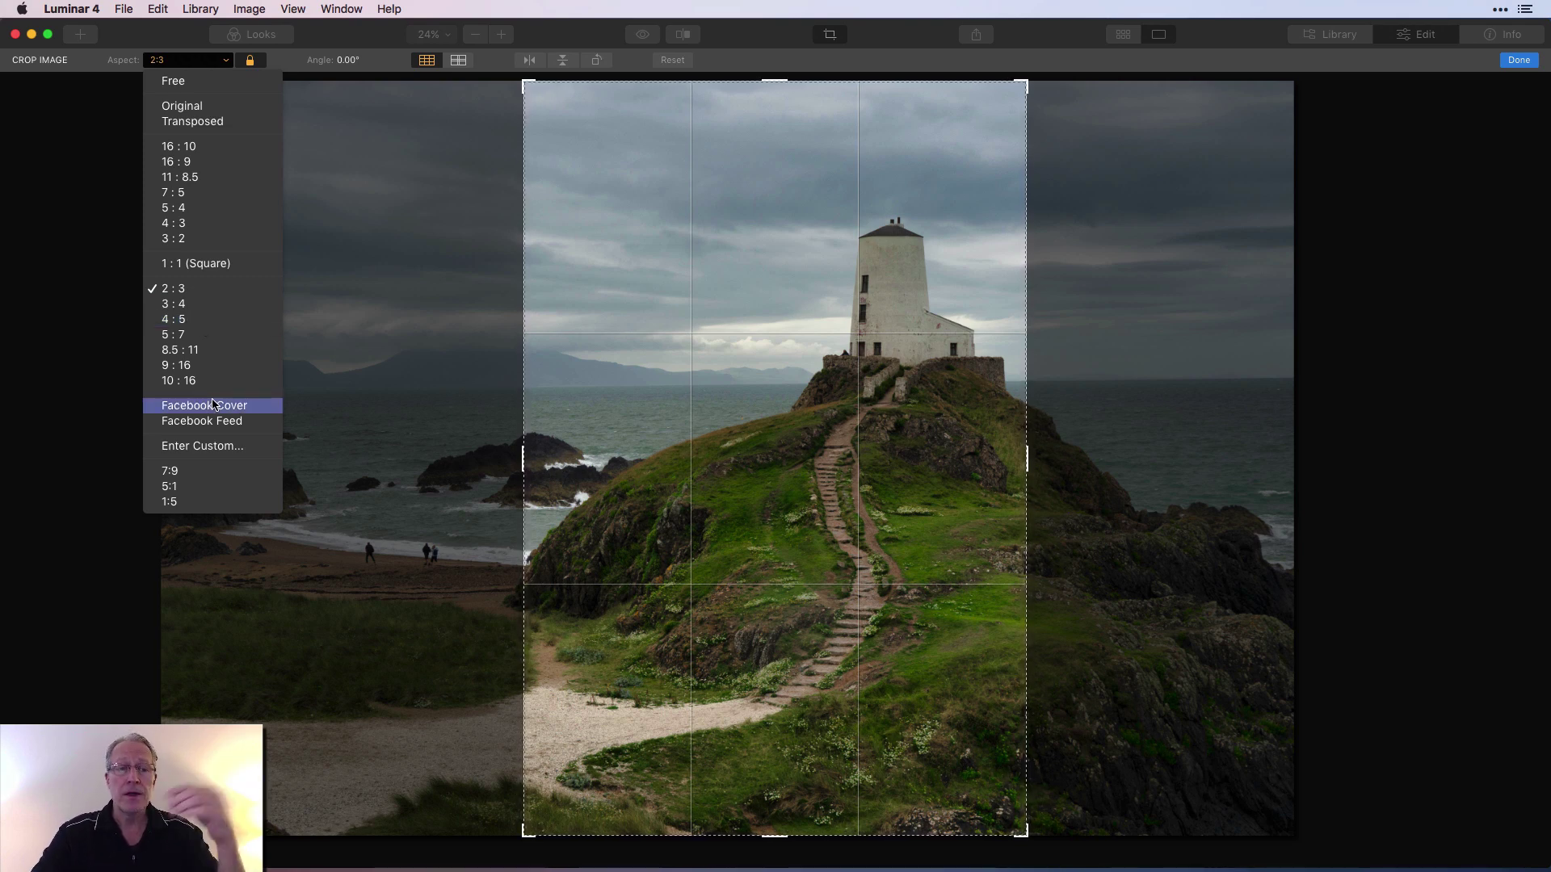
{"action": "left_click", "coordinate": [212, 446]}
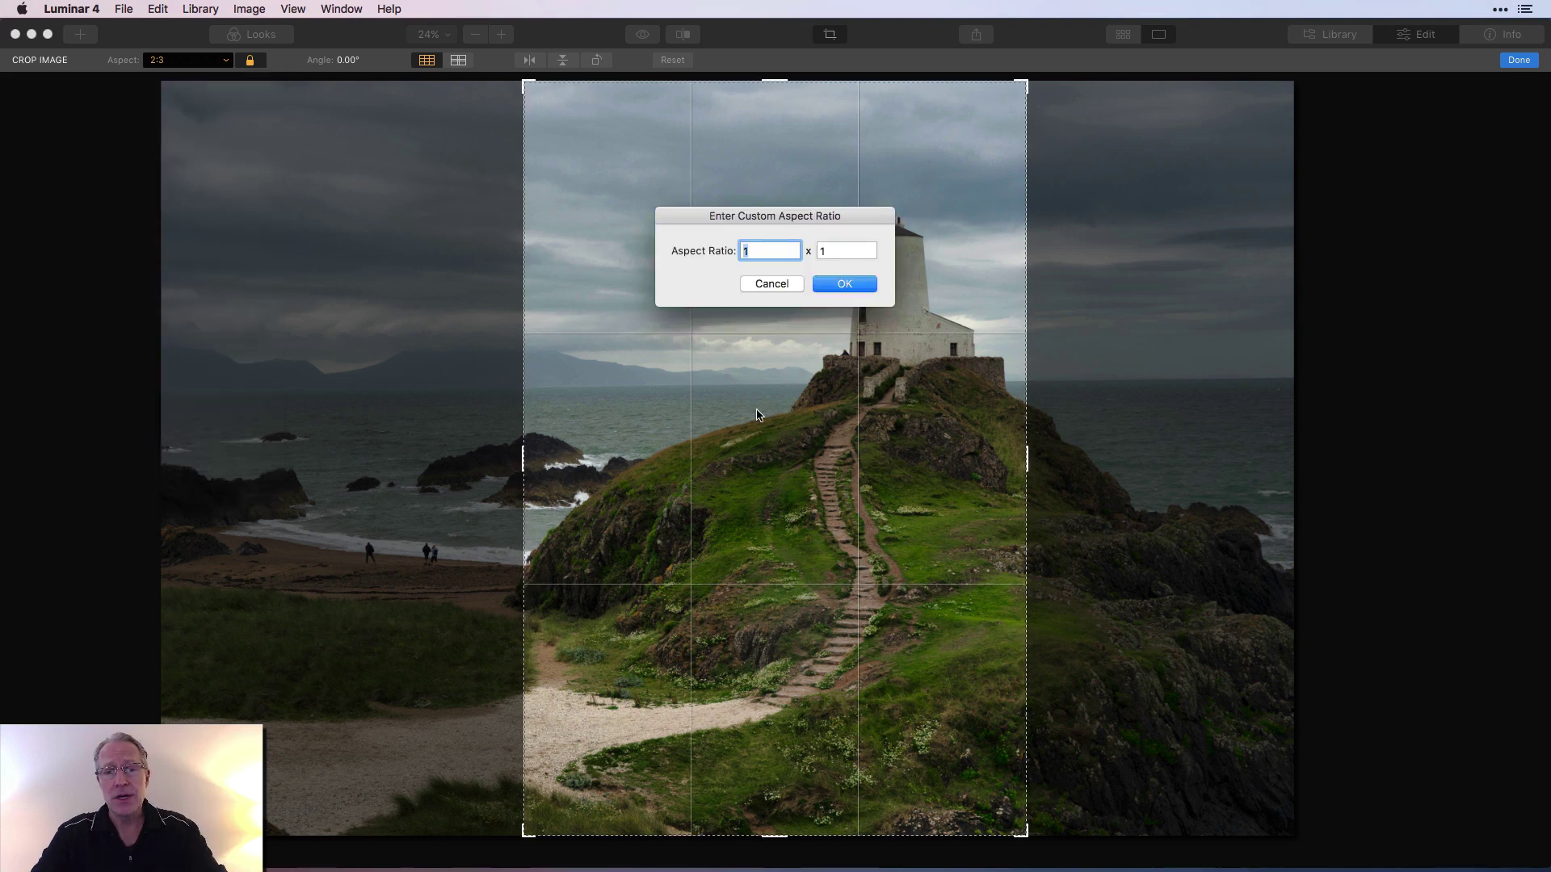
Step: Enter a custom 7:3 aspect ratio and confirm it
{"action": "type", "text": "7"}
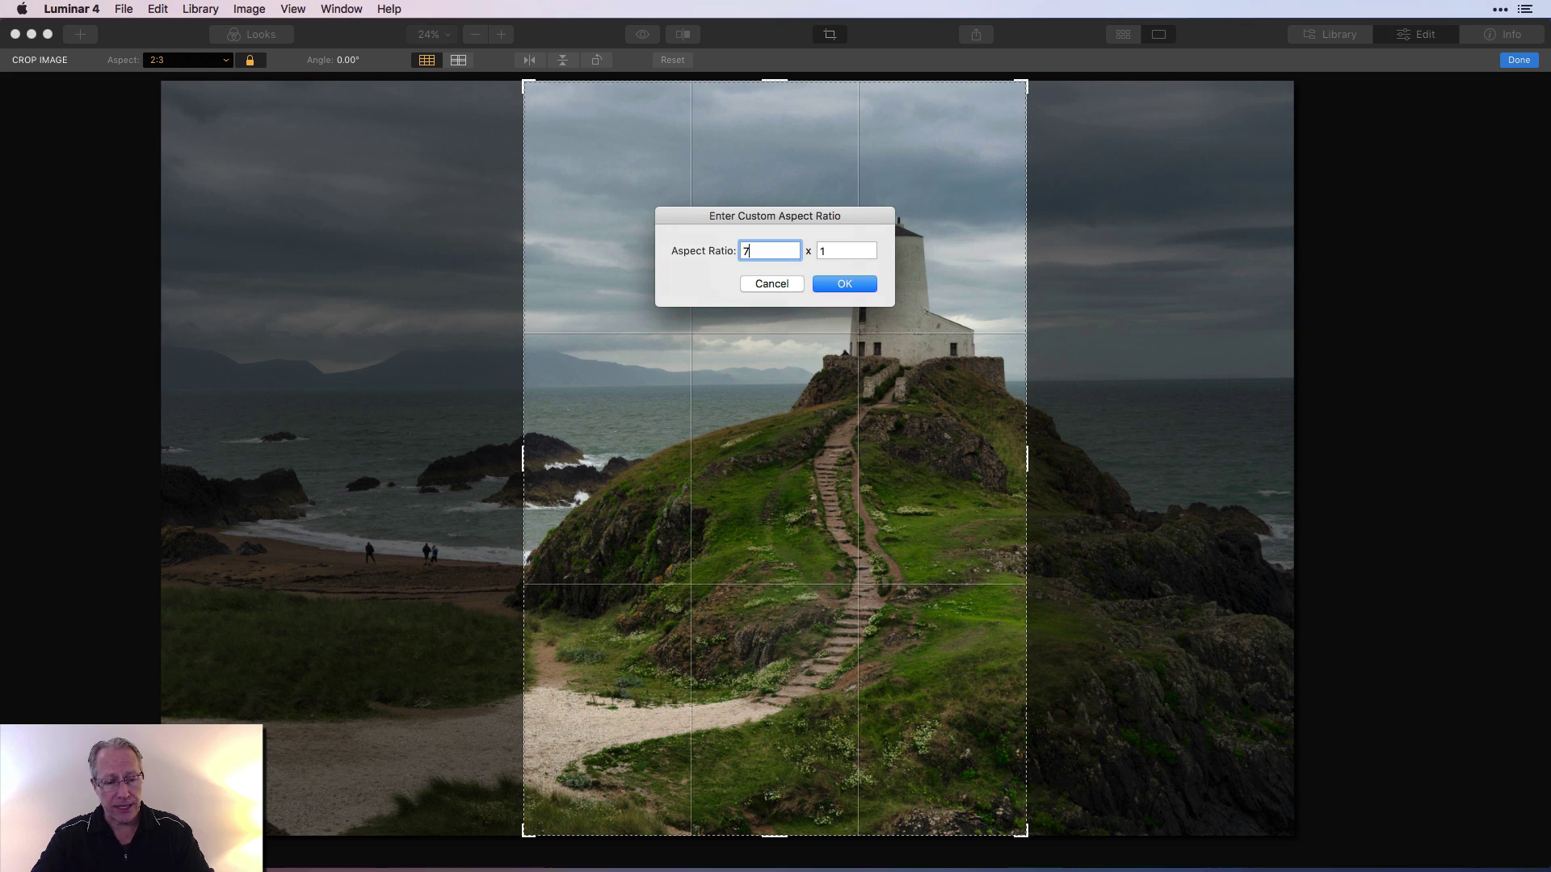
{"action": "key", "text": "Tab"}
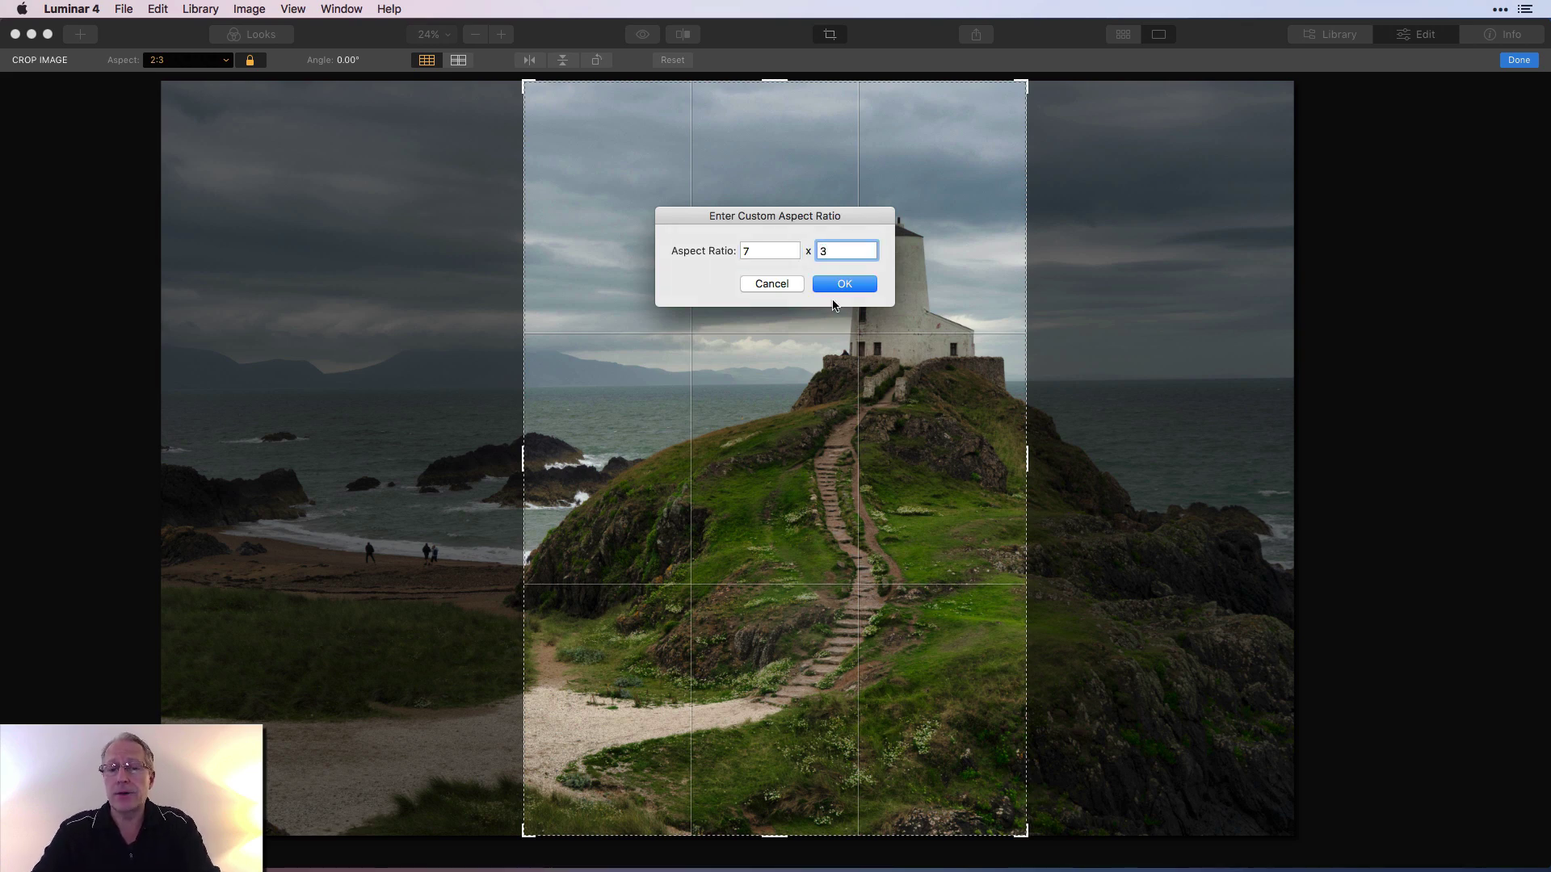
{"action": "left_click", "coordinate": [843, 284]}
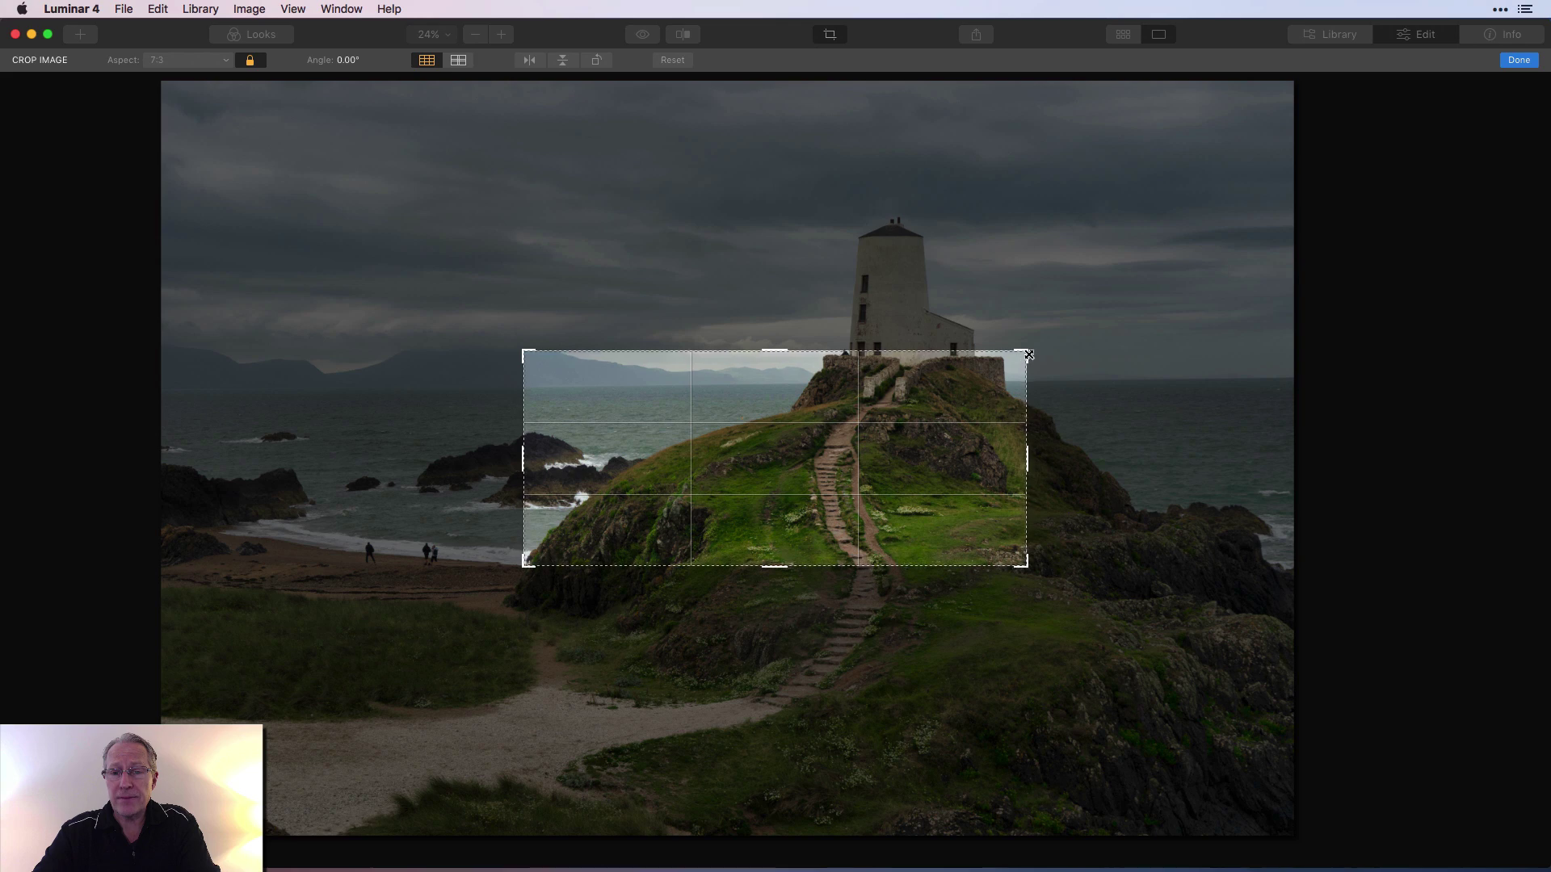
Step: Enlarge the 7:3 crop across nearly the full width and frame the lighthouse inside
{"action": "left_click_drag", "start_coordinate": [1028, 350], "coordinate": [1132, 149]}
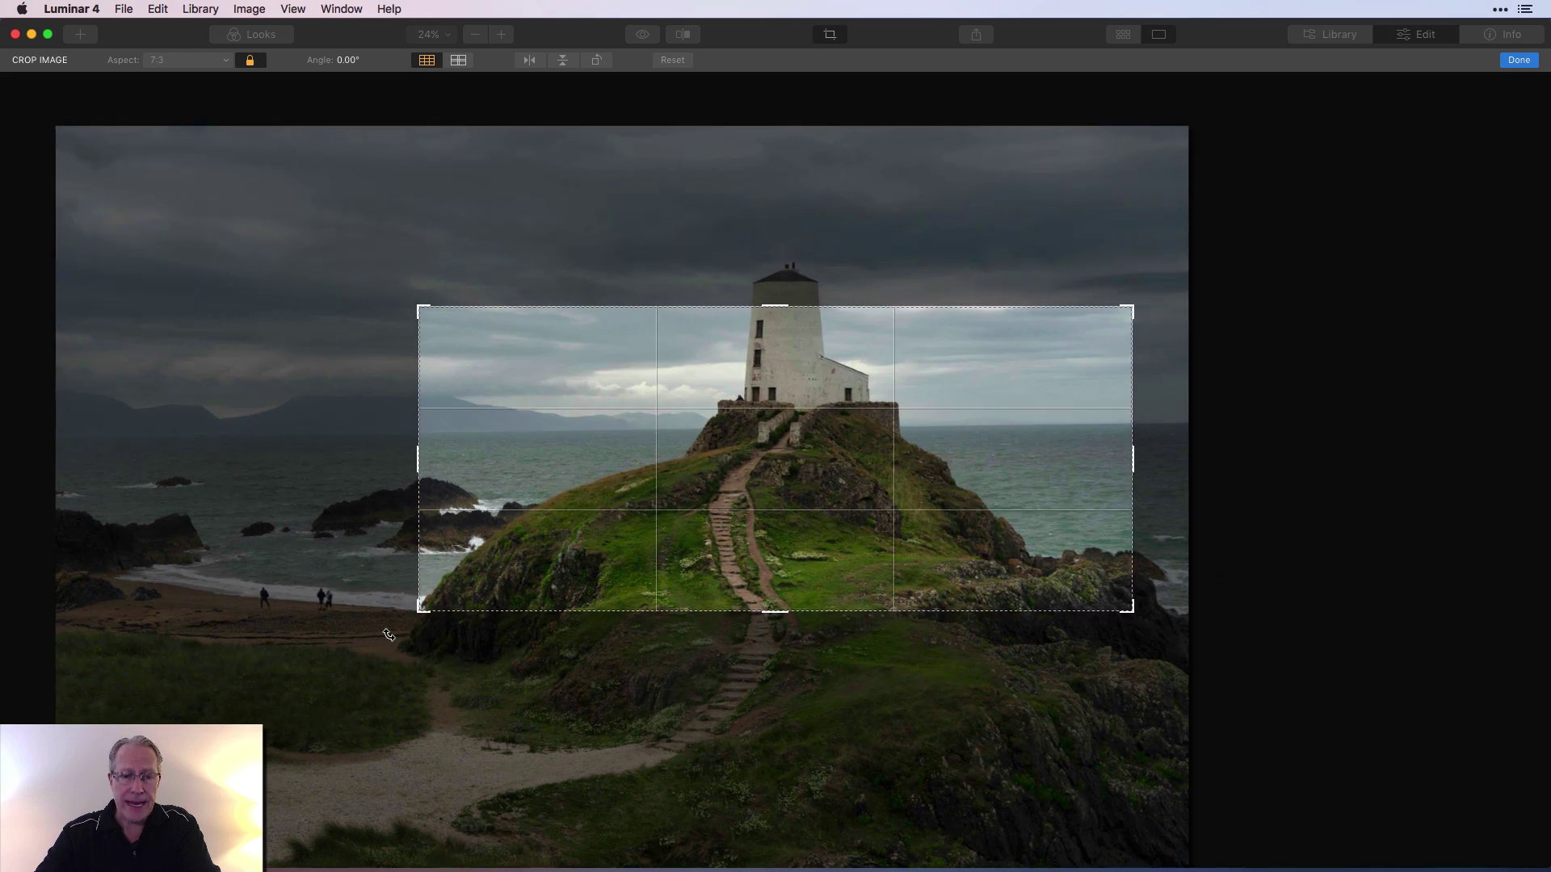
{"action": "left_click_drag", "start_coordinate": [420, 606], "coordinate": [255, 679]}
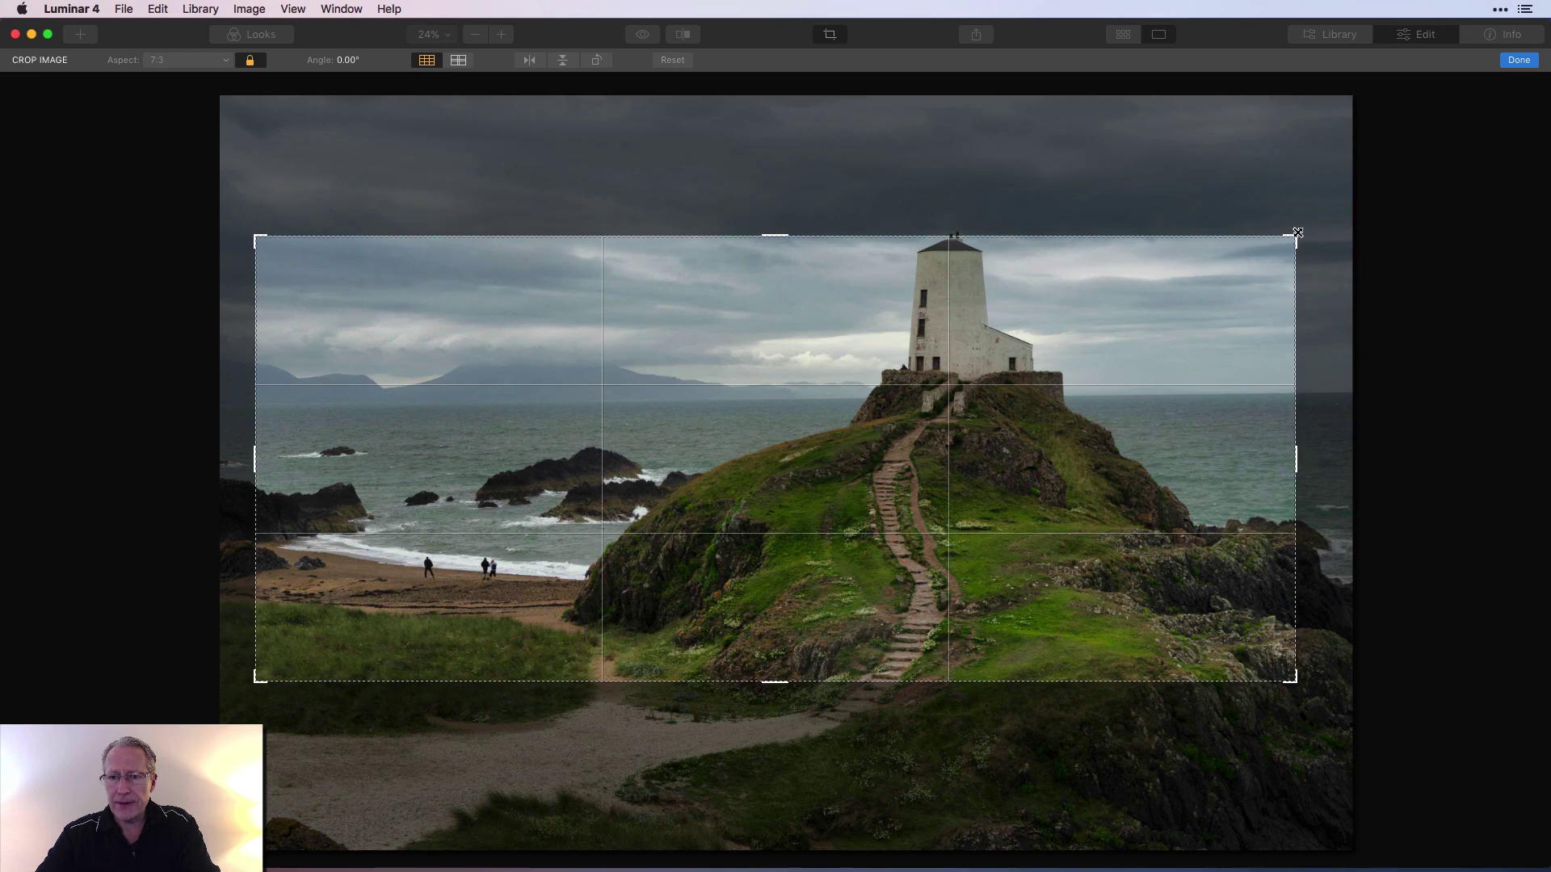
{"action": "left_click_drag", "start_coordinate": [1297, 233], "coordinate": [1332, 162]}
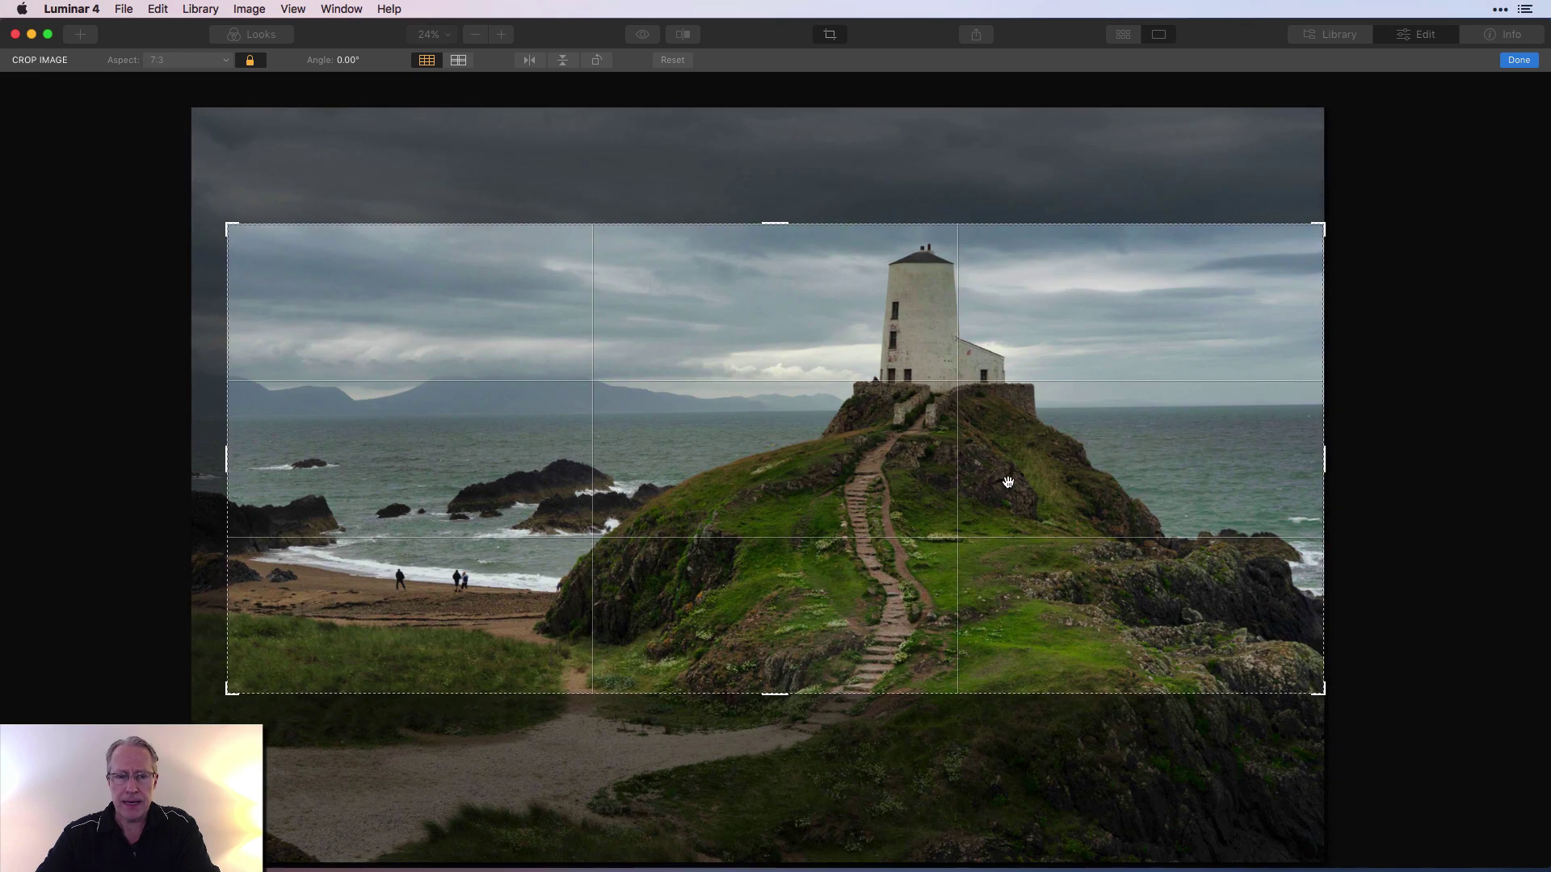
{"action": "left_click_drag", "start_coordinate": [987, 495], "coordinate": [1010, 519]}
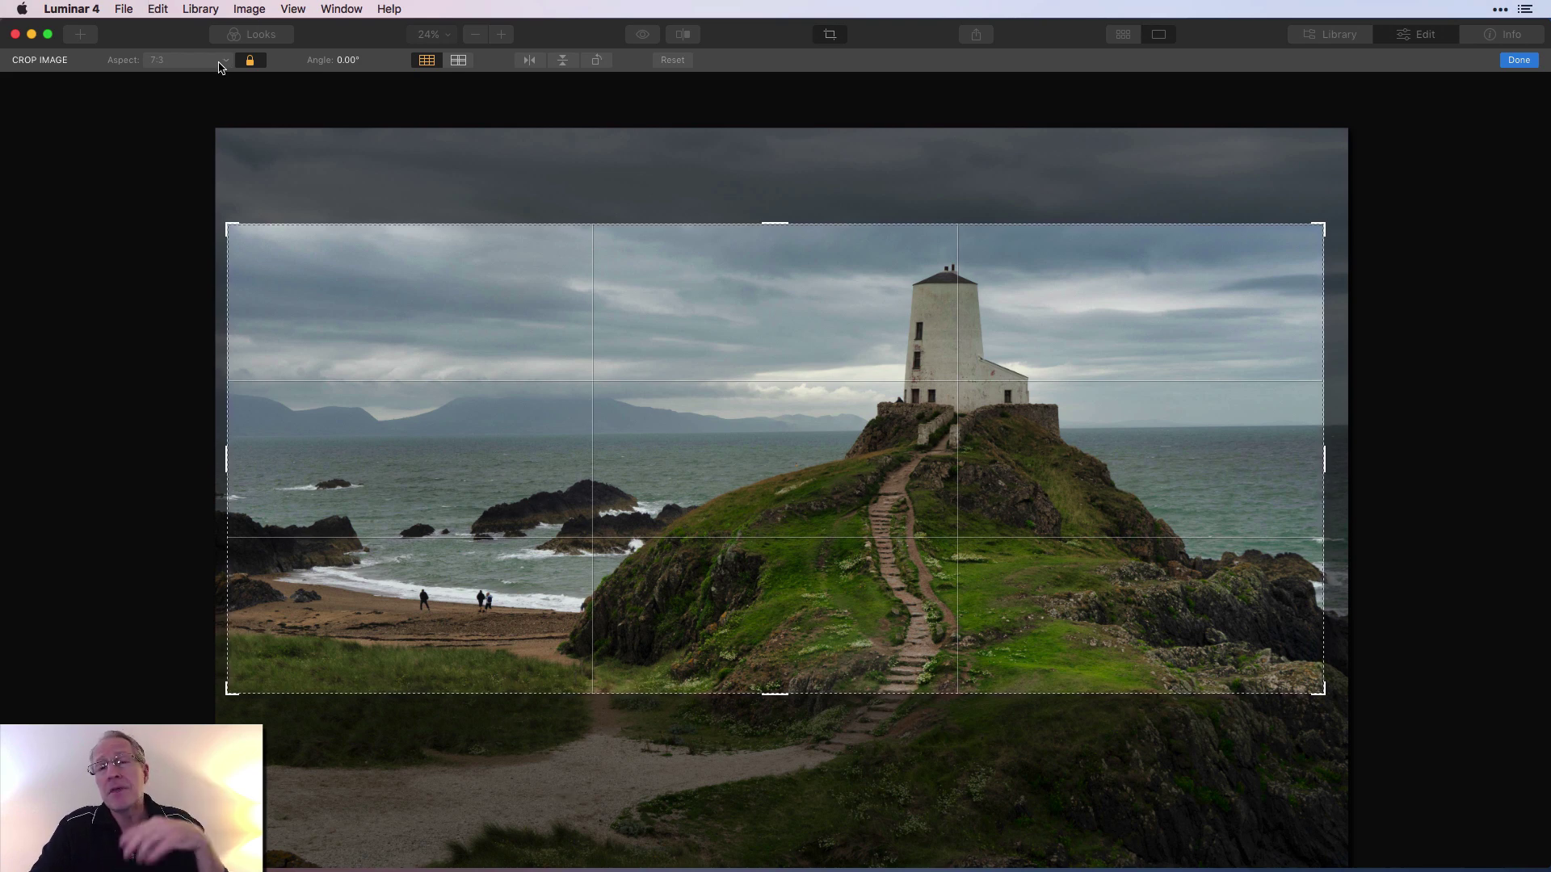
{"action": "left_click", "coordinate": [220, 63]}
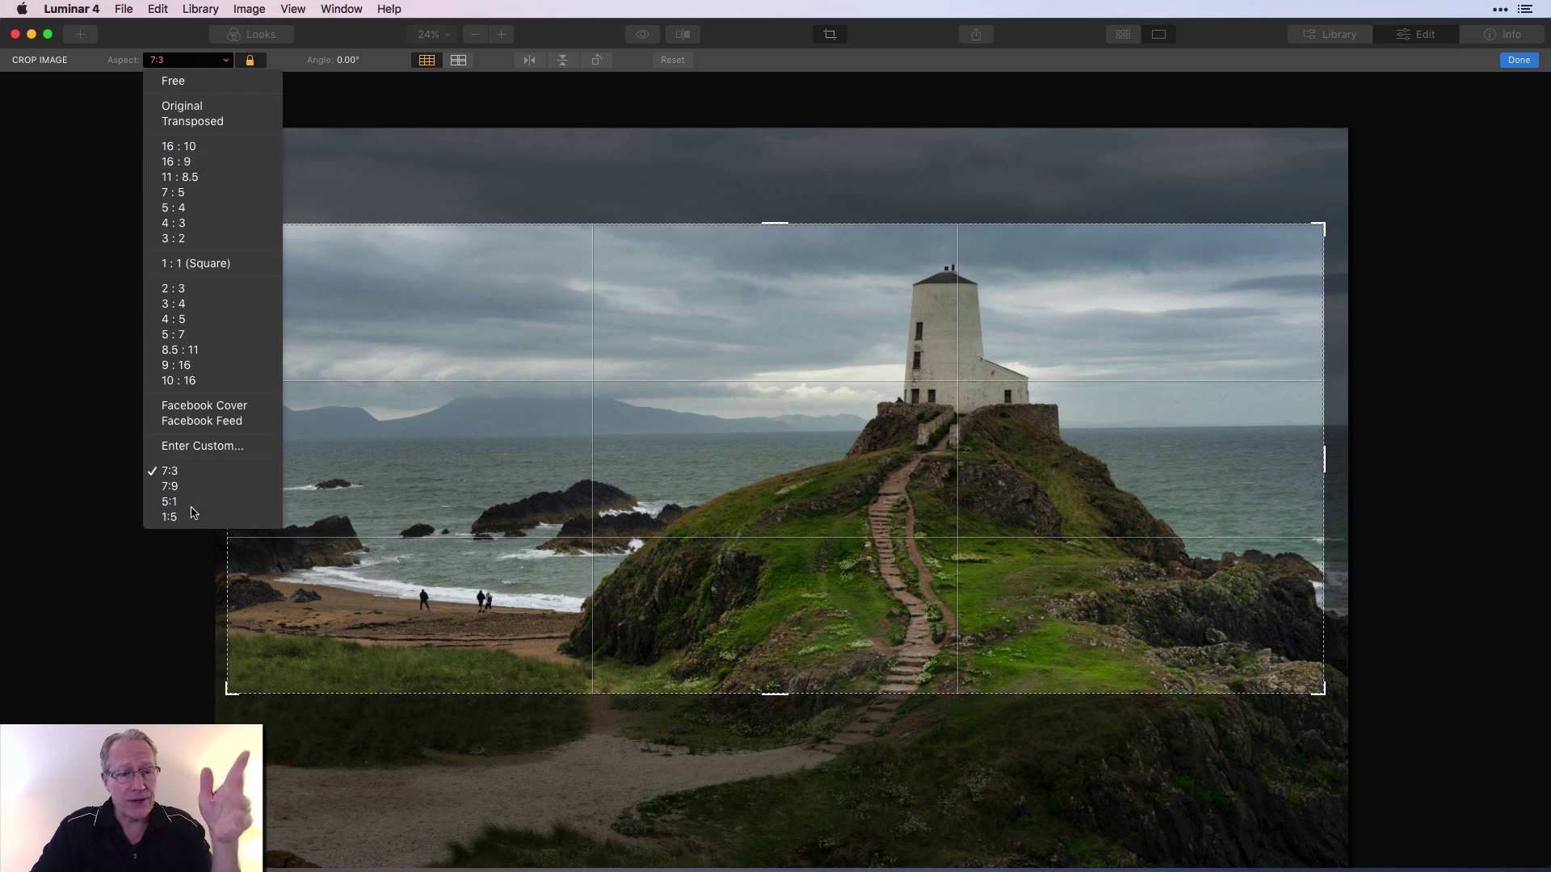
Step: Set the crop aspect to Original, try the golden-ratio overlay, then return to rule-of-thirds
{"action": "left_click", "coordinate": [226, 106]}
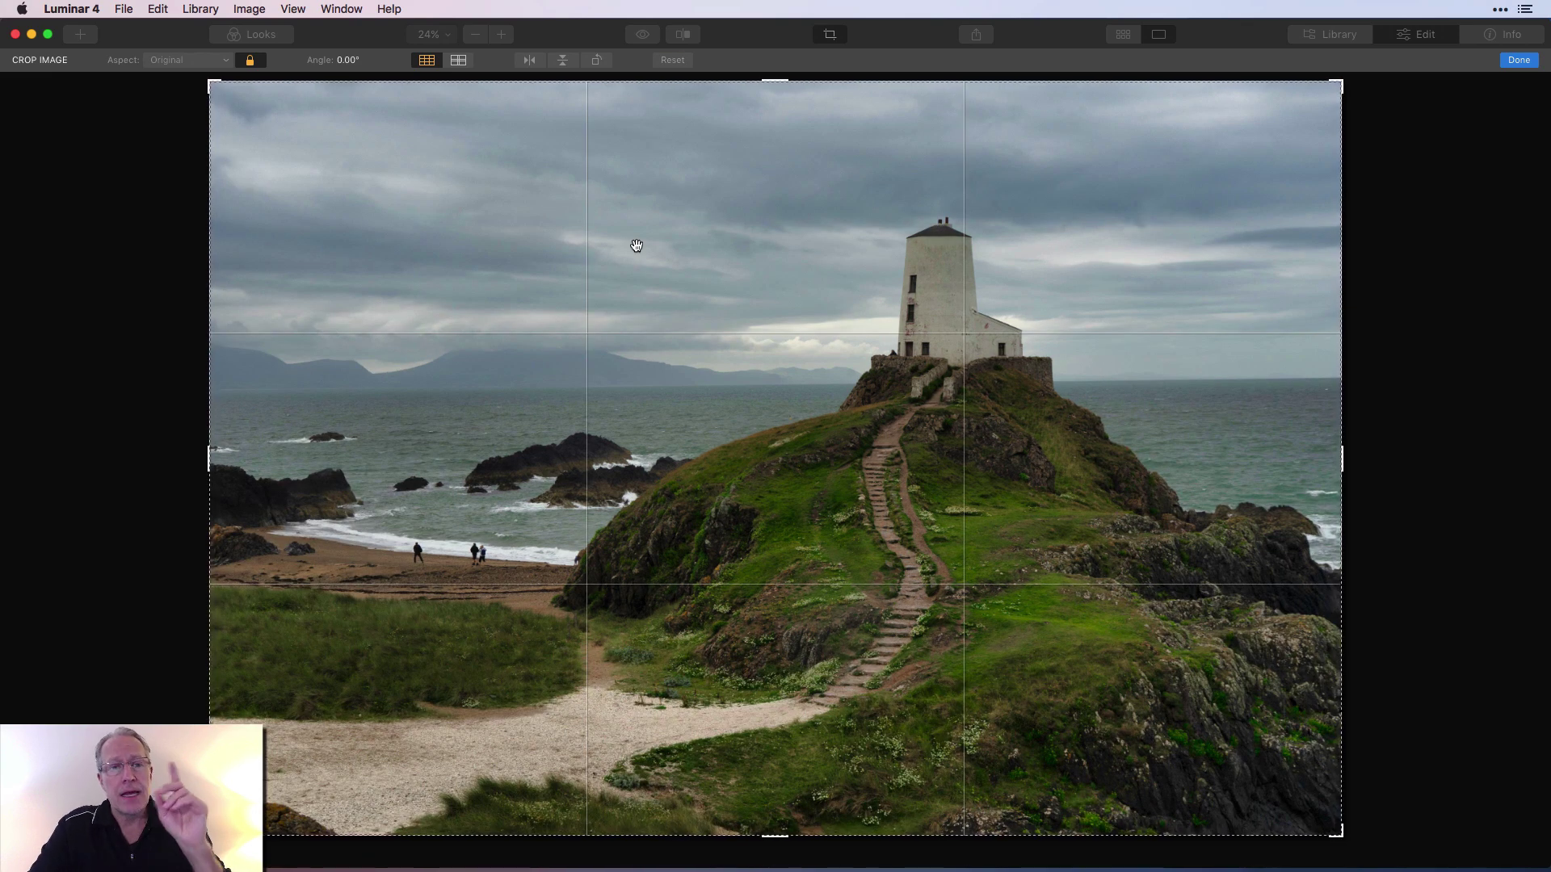
{"action": "left_click", "coordinate": [458, 62]}
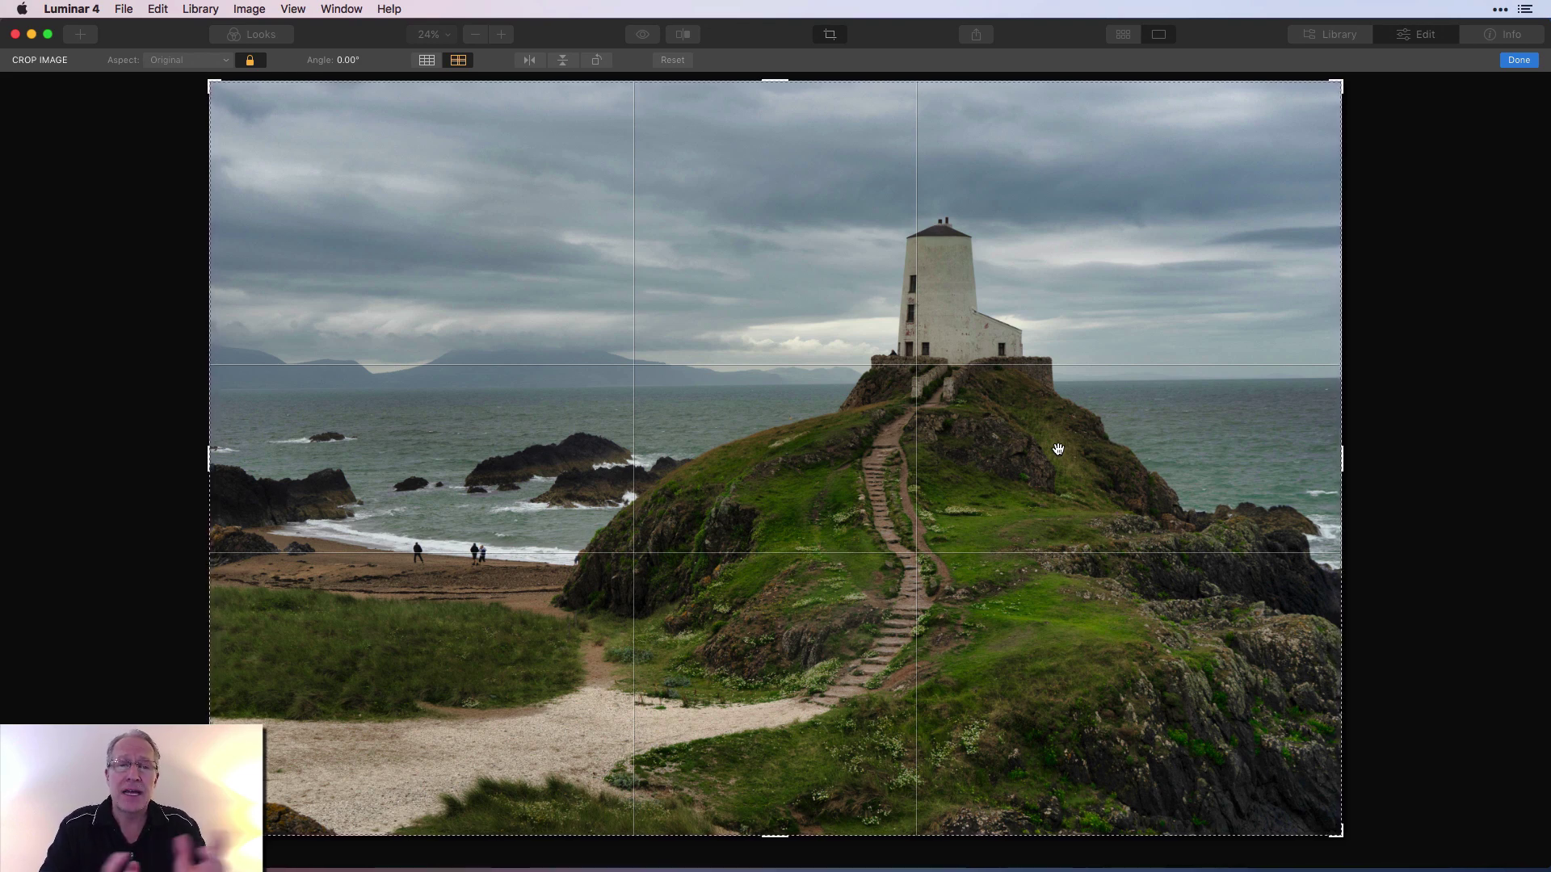
{"action": "left_click", "coordinate": [425, 62]}
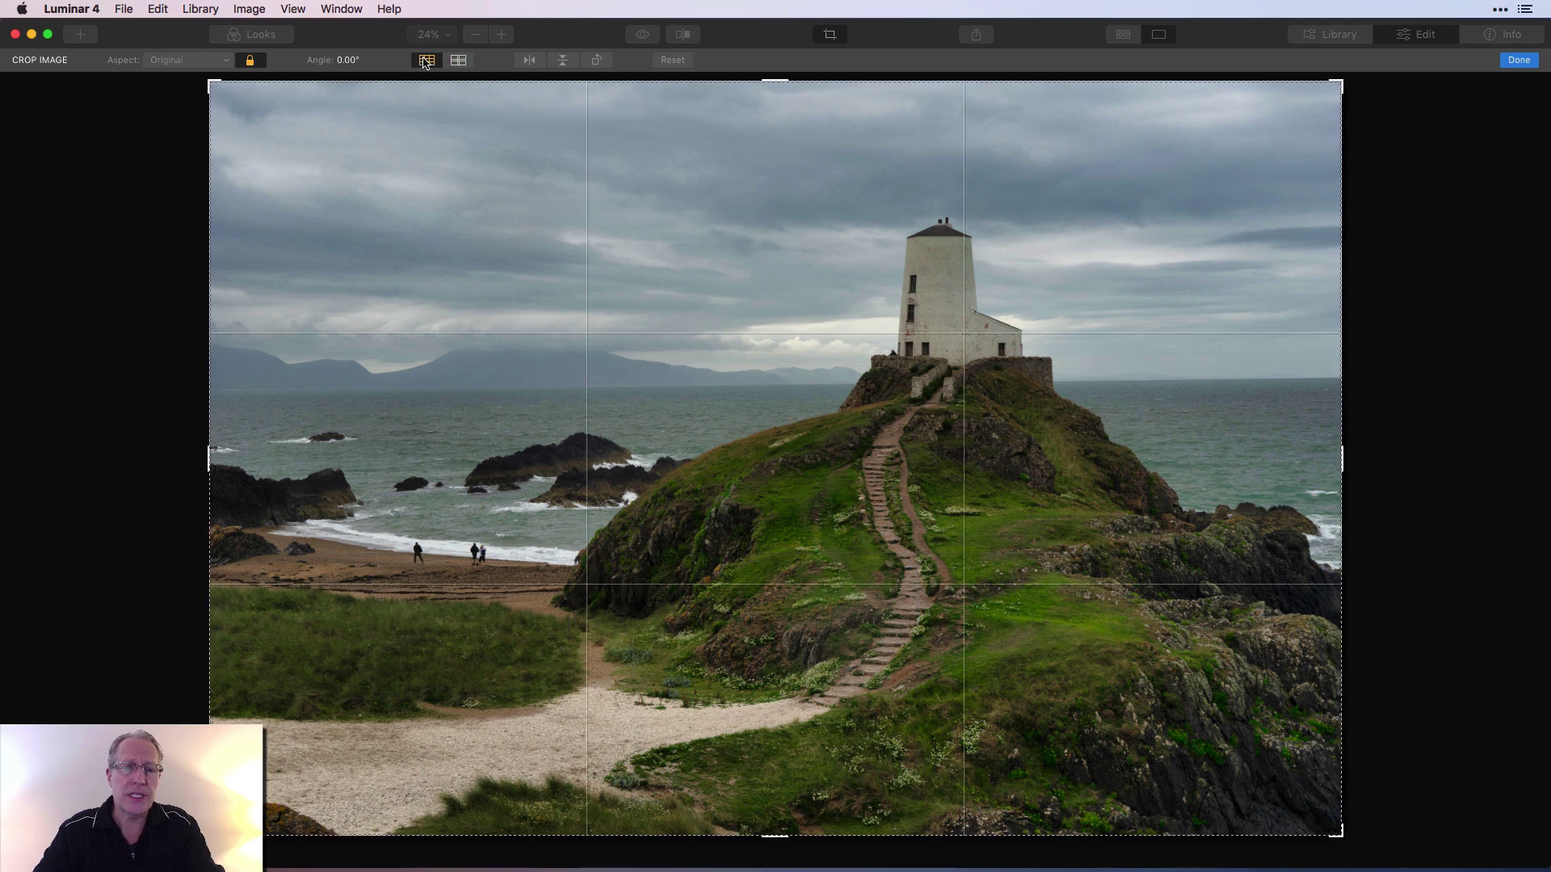
{"action": "left_click", "coordinate": [527, 63]}
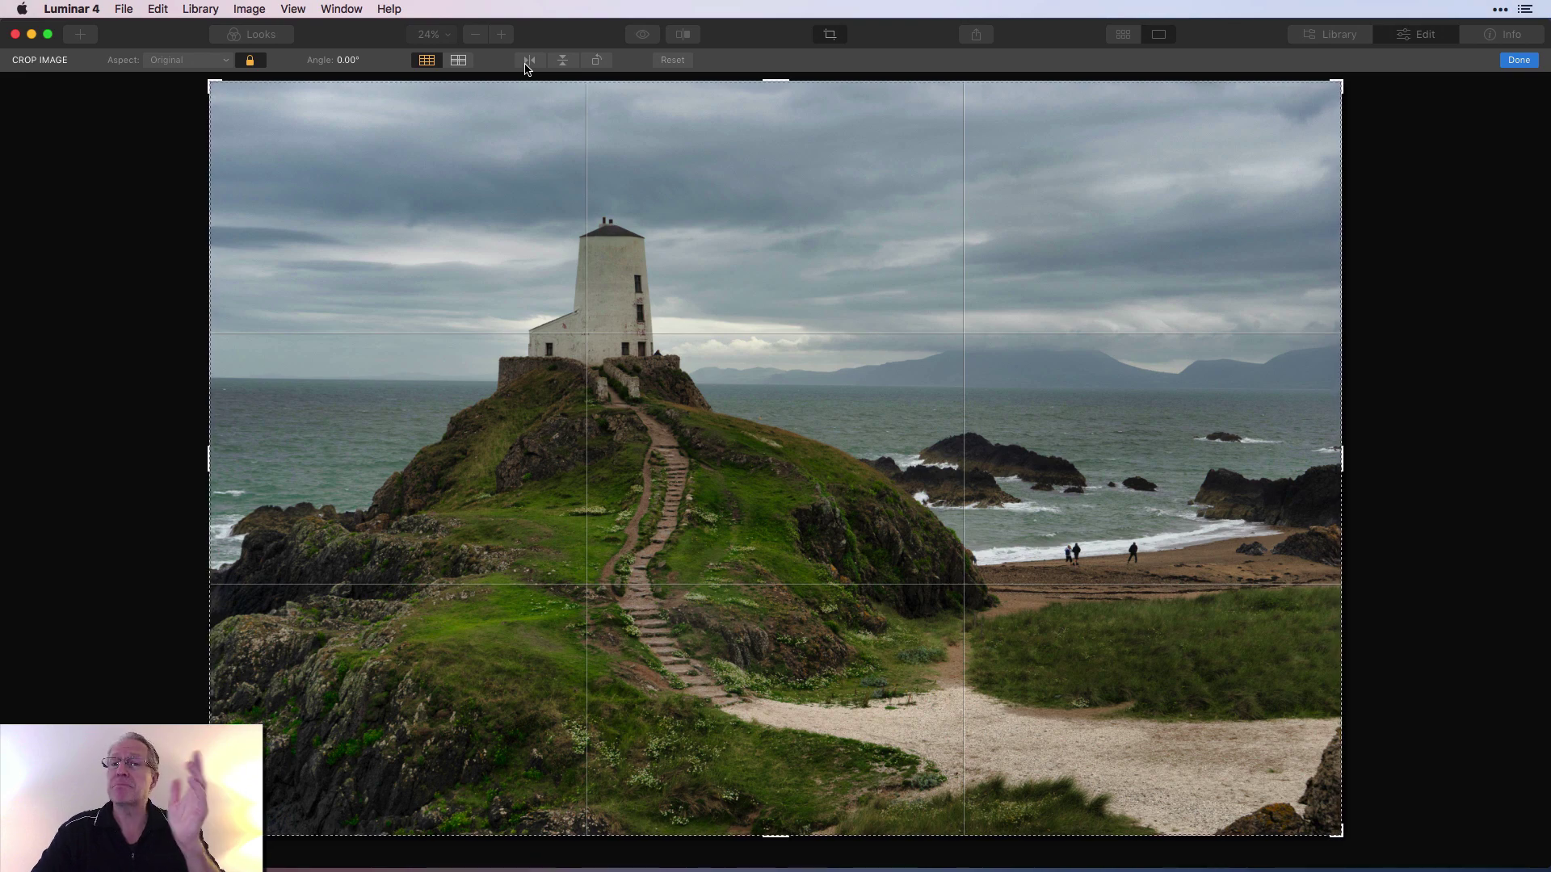
{"action": "left_click", "coordinate": [529, 62]}
{"action": "left_click", "coordinate": [563, 62]}
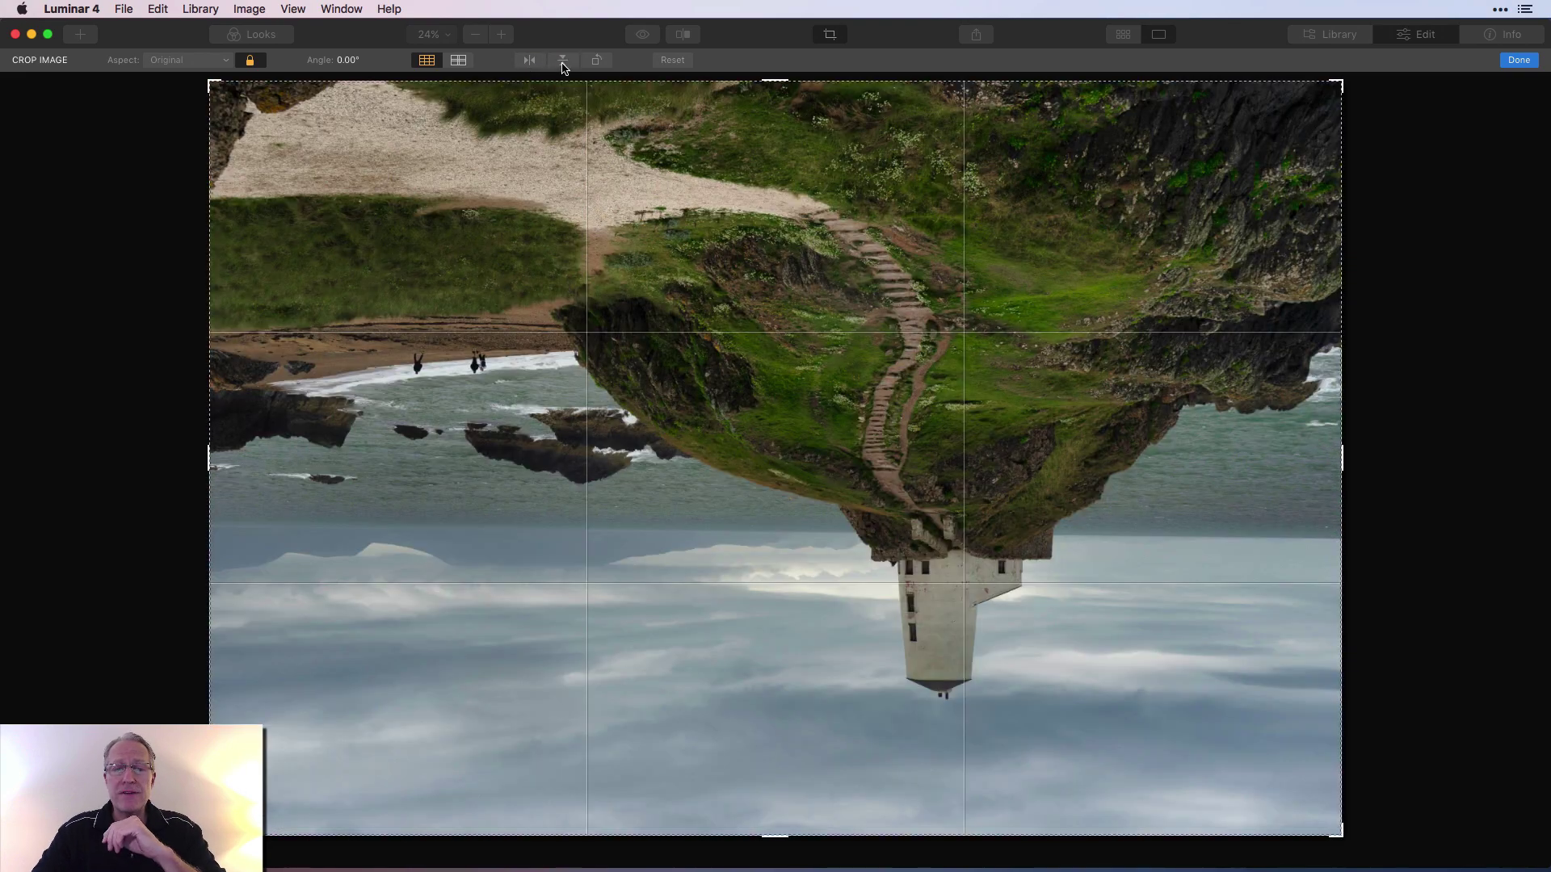
{"action": "left_click", "coordinate": [563, 62]}
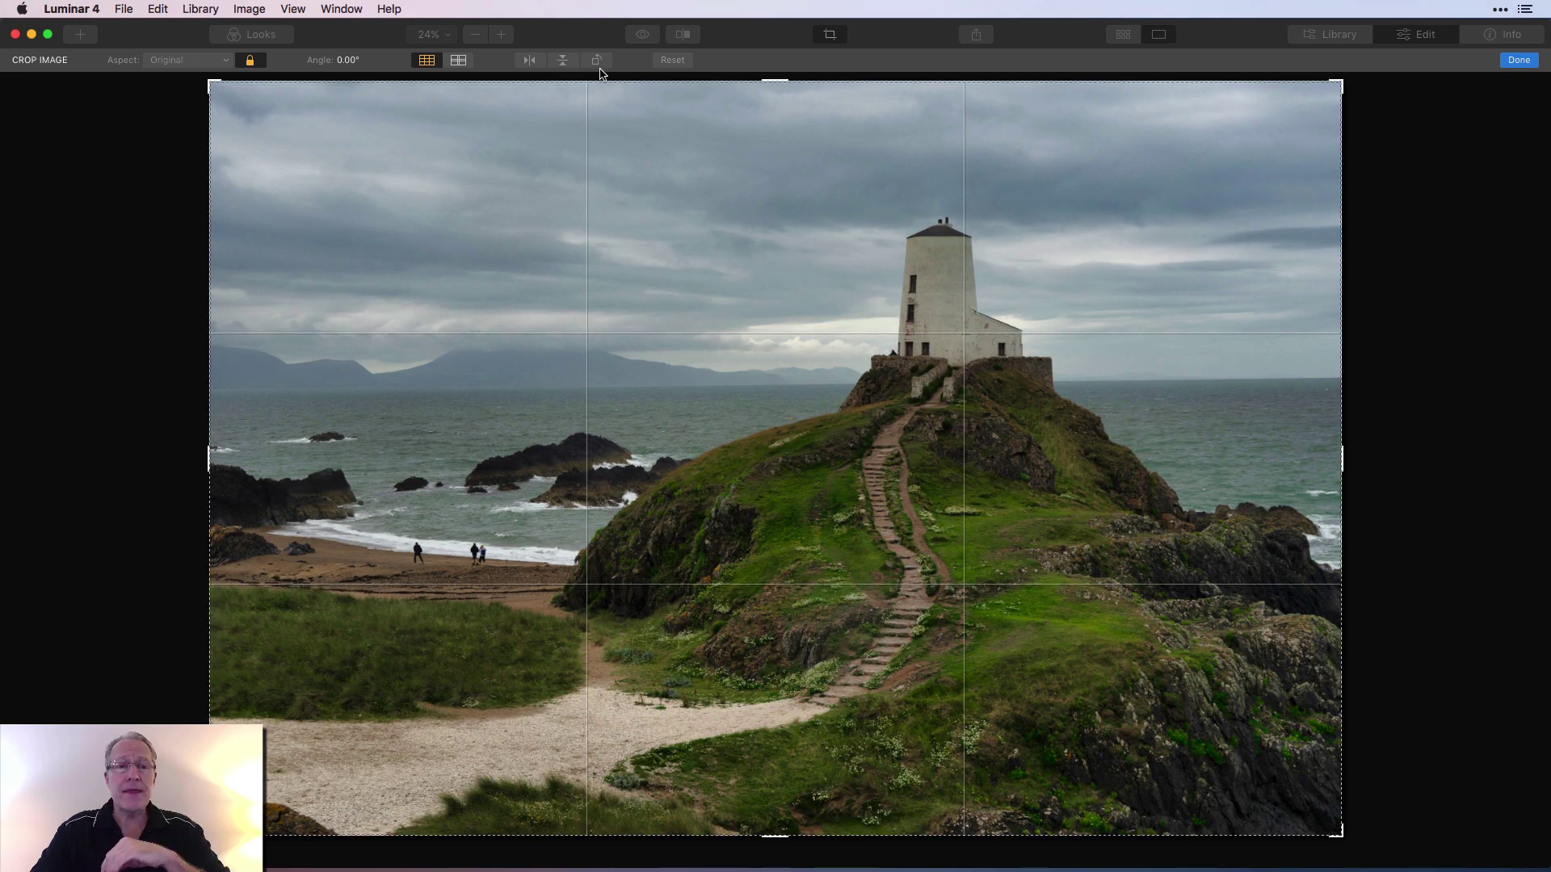
{"action": "left_click", "coordinate": [598, 62]}
{"action": "left_click", "coordinate": [598, 63]}
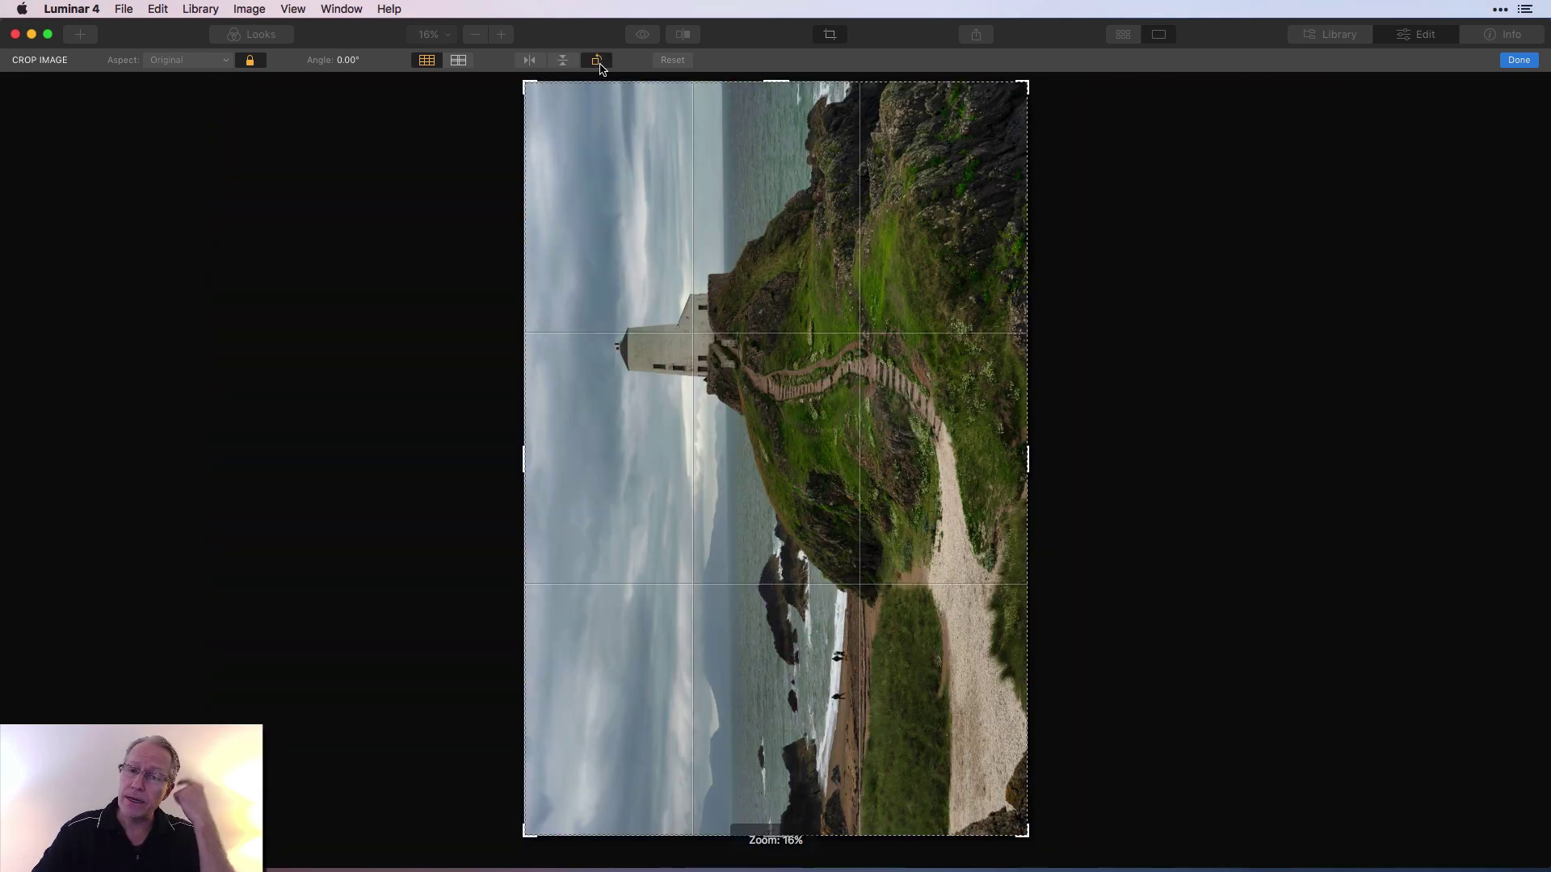
{"action": "left_click", "coordinate": [599, 63]}
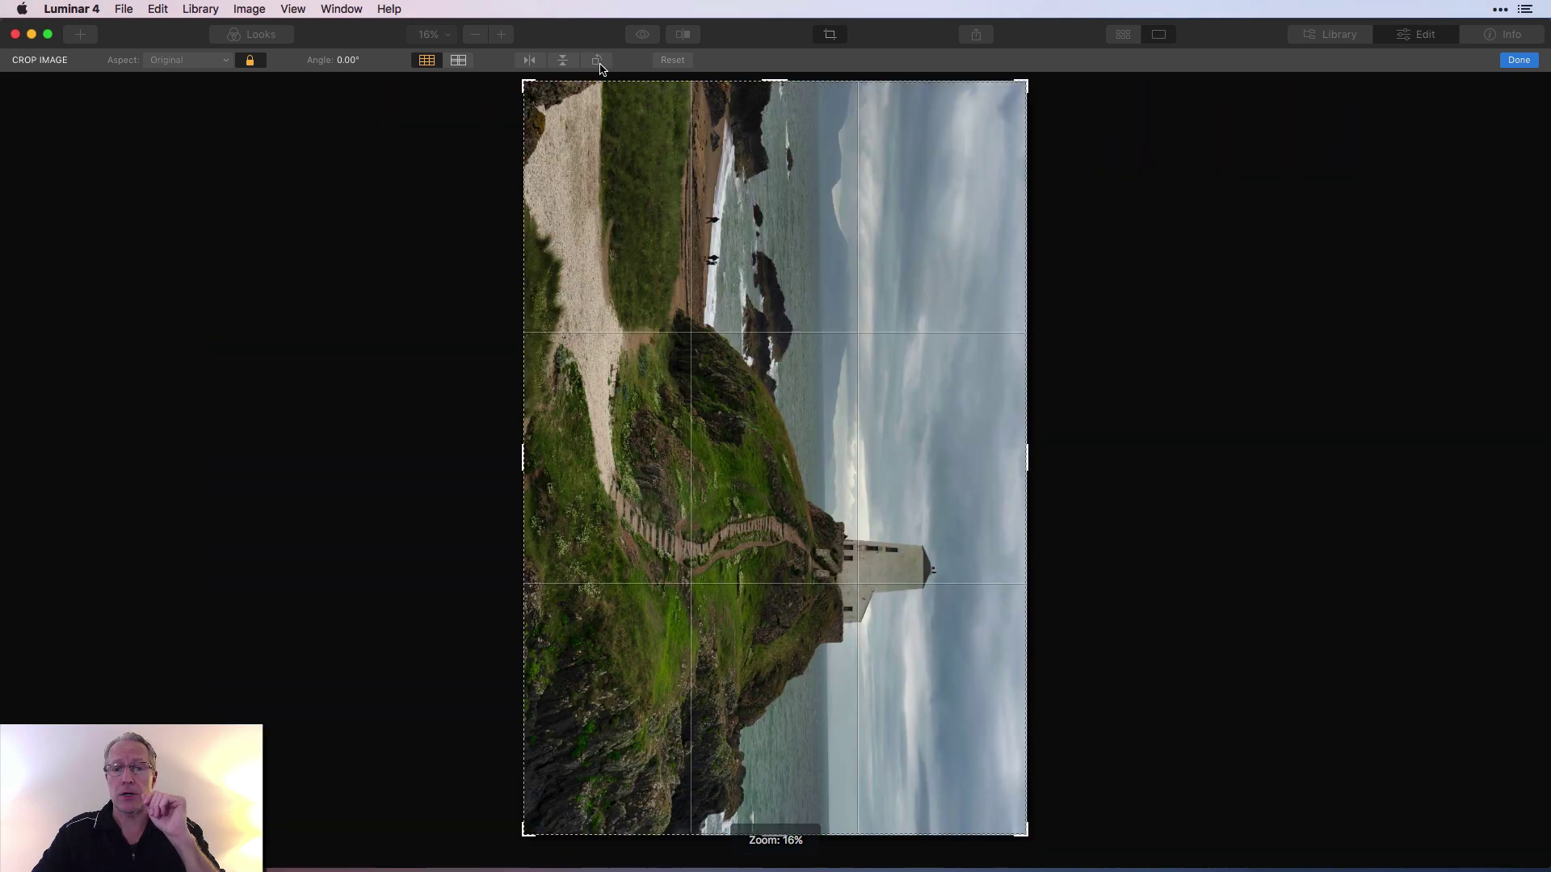
{"action": "left_click", "coordinate": [598, 63]}
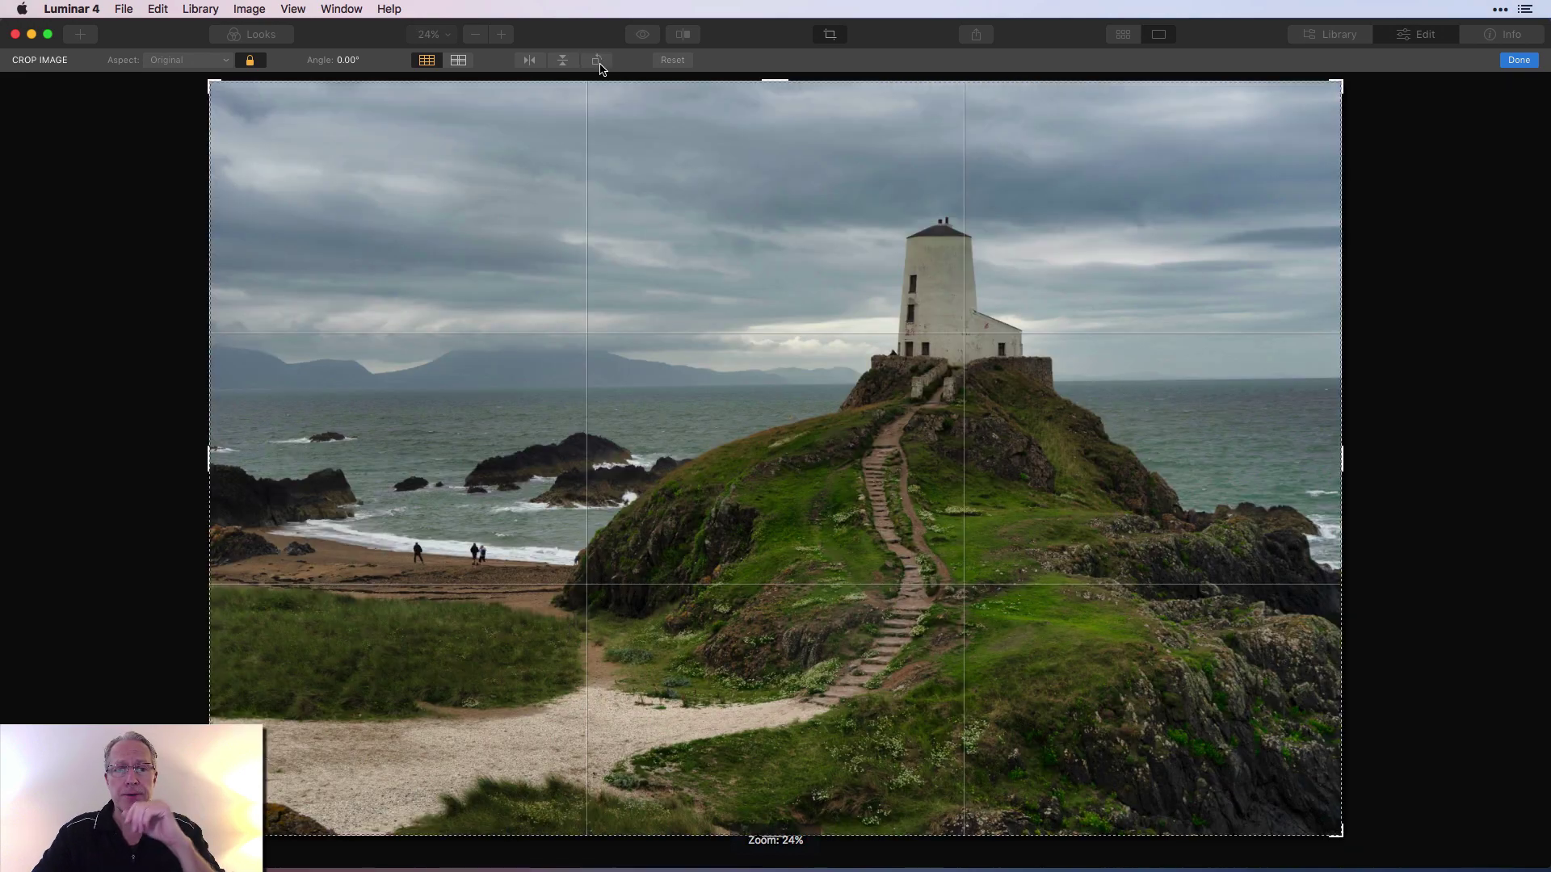